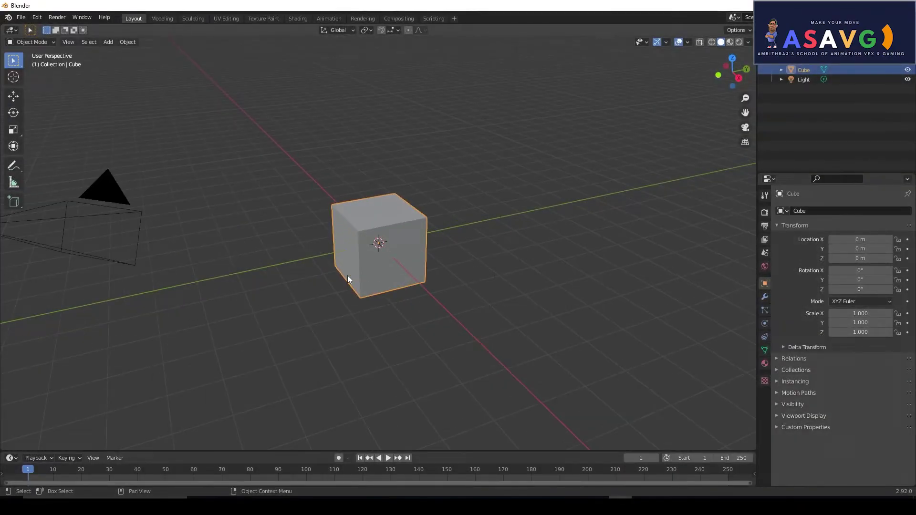
Switch to the top orthographic view and enter Edit Mode on the default cube
{"action": "middle_click_drag", "start_coordinate": [404, 304], "coordinate": [360, 284]}
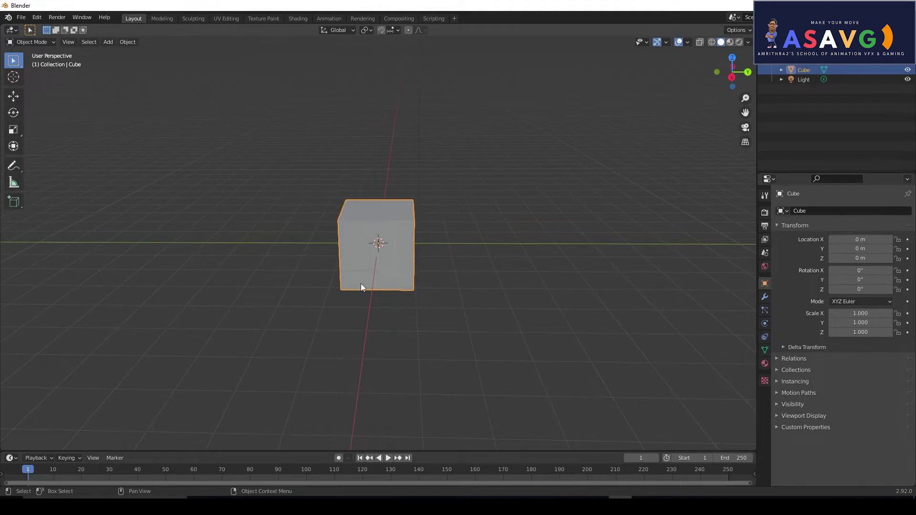
{"action": "key", "text": "KP_7"}
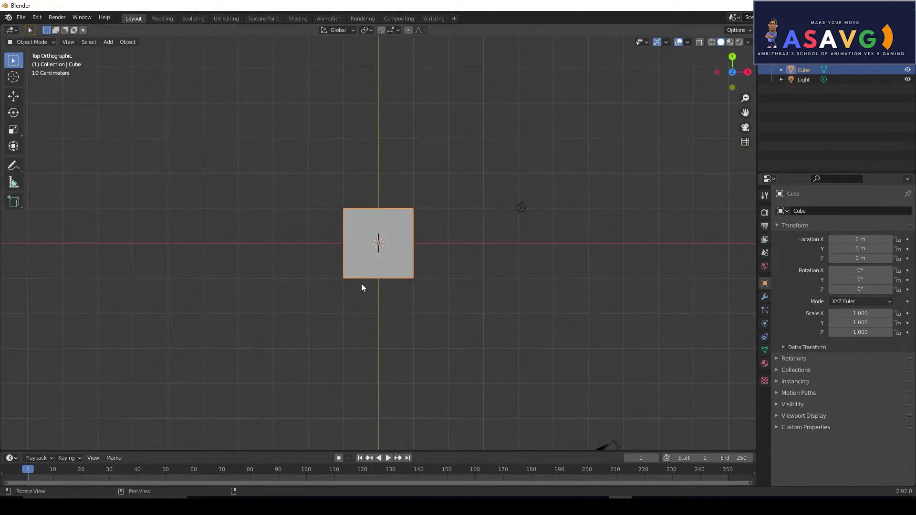
{"action": "middle_click_drag", "start_coordinate": [435, 320], "coordinate": [485, 242]}
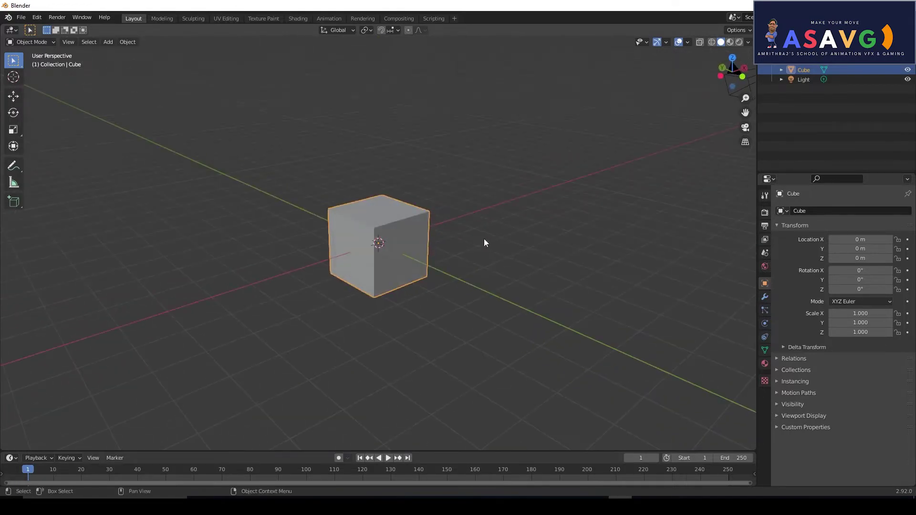
{"action": "key", "text": "KP_7"}
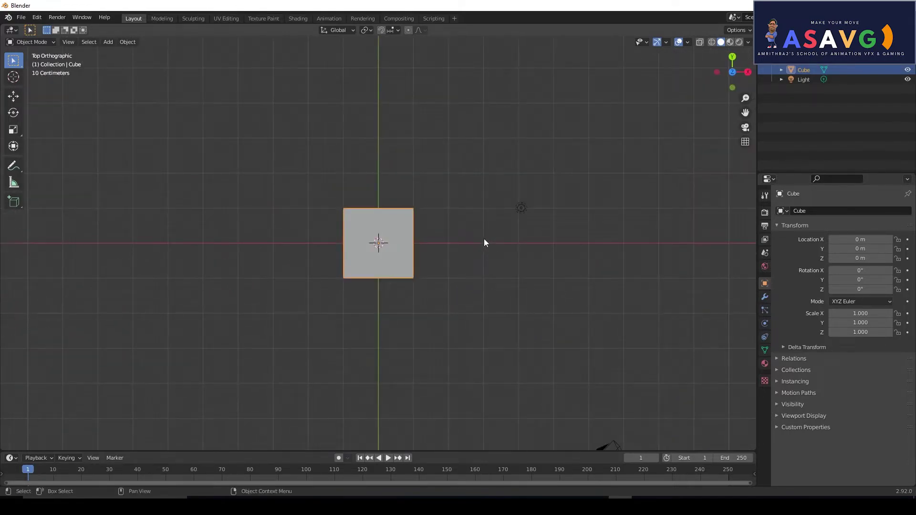
{"action": "scroll", "coordinate": [483, 241], "scroll_direction": "up", "scroll_amount": 3}
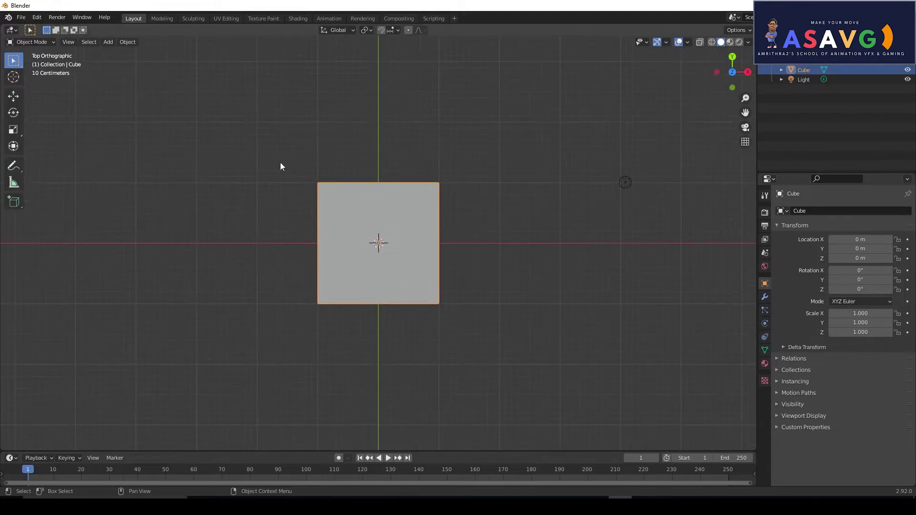
{"action": "key", "text": "Tab"}
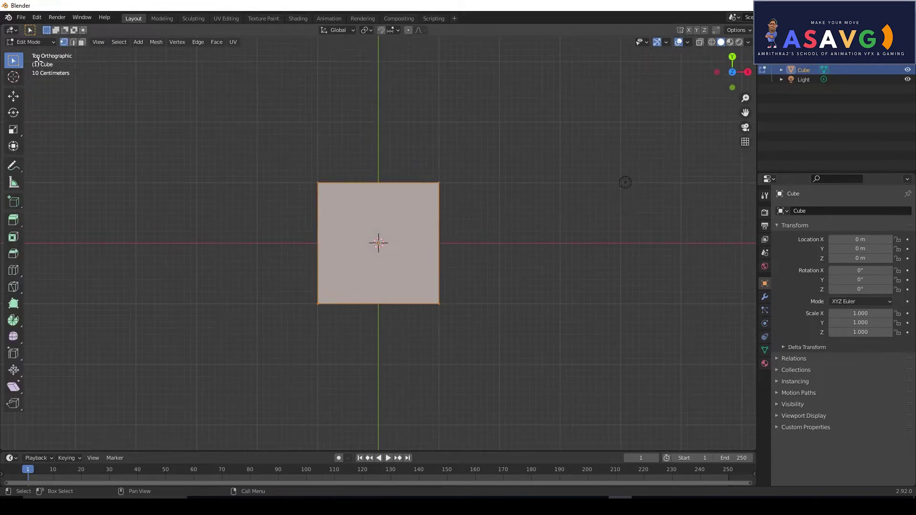
{"action": "key", "text": "Tab"}
{"action": "key", "text": "Tab"}
{"action": "scroll", "coordinate": [438, 184], "scroll_direction": "up", "scroll_amount": 3}
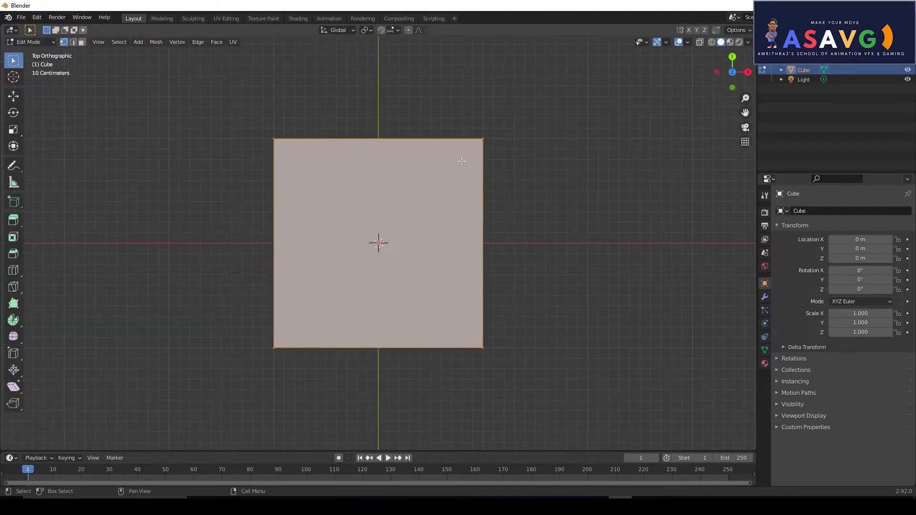
Keep the cube's +X +Y corner vertex as seen from above and delete all its other vertices
{"action": "left_click", "coordinate": [482, 139]}
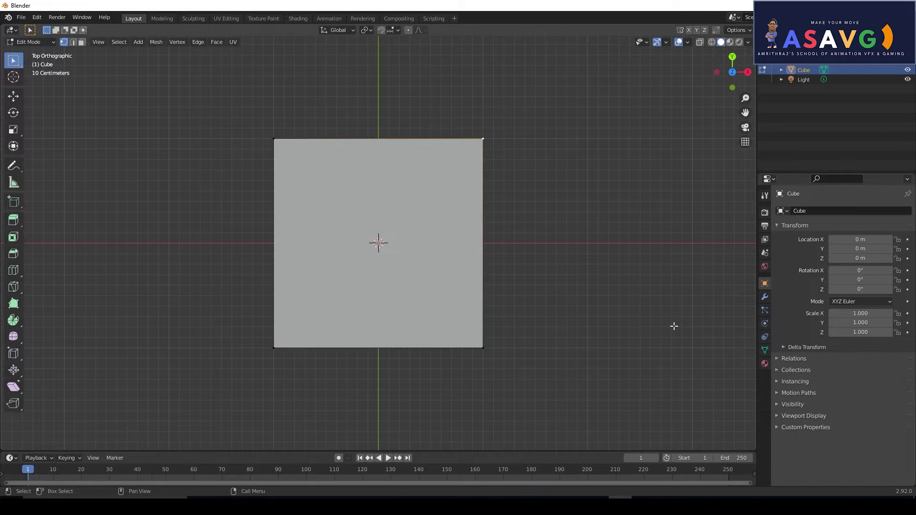
{"action": "key", "text": "ctrl"}
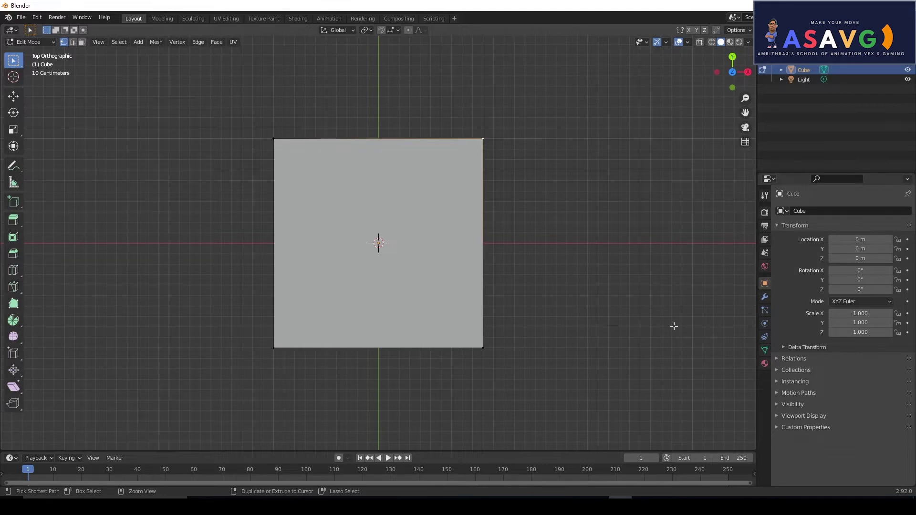
{"action": "key", "text": "ctrl+i"}
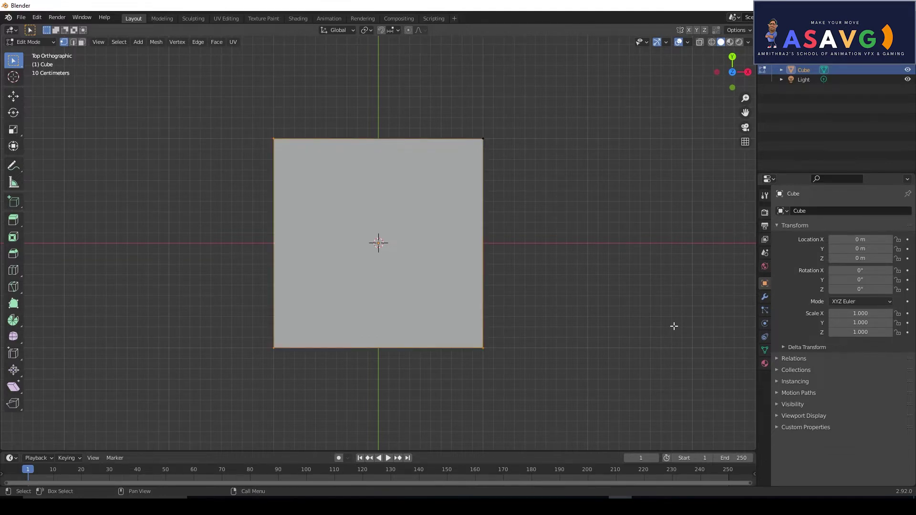
{"action": "key", "text": "x"}
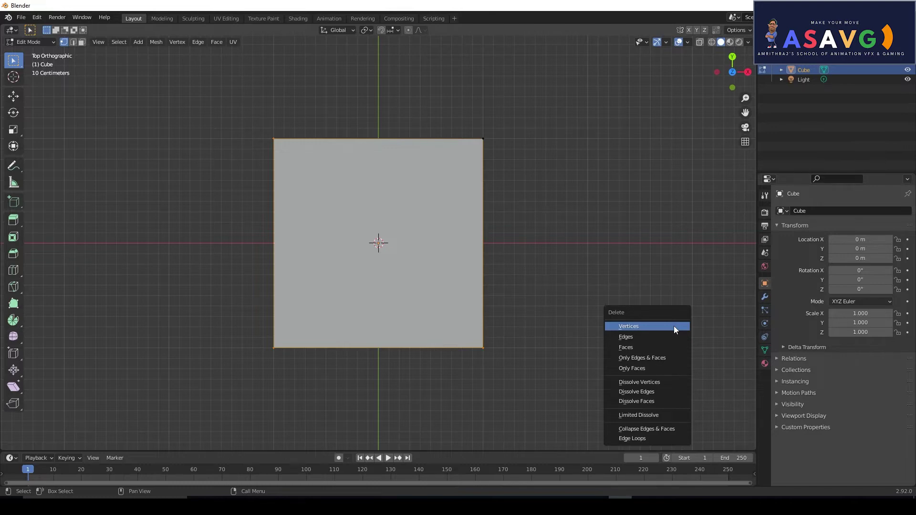
{"action": "left_click", "coordinate": [673, 325]}
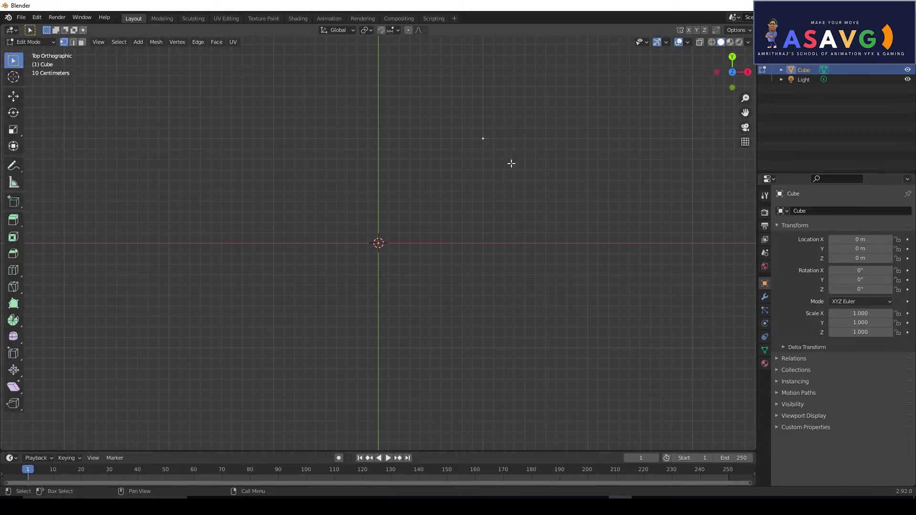
Move the remaining vertex onto the Y axis, about 1 m toward −X and 0.3 m toward +Y
{"action": "key", "text": "g"}
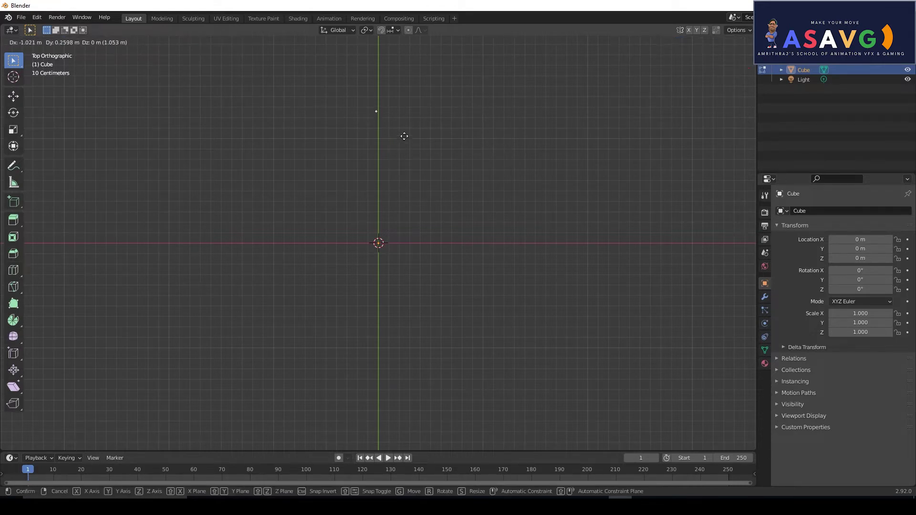
{"action": "left_click", "coordinate": [405, 132]}
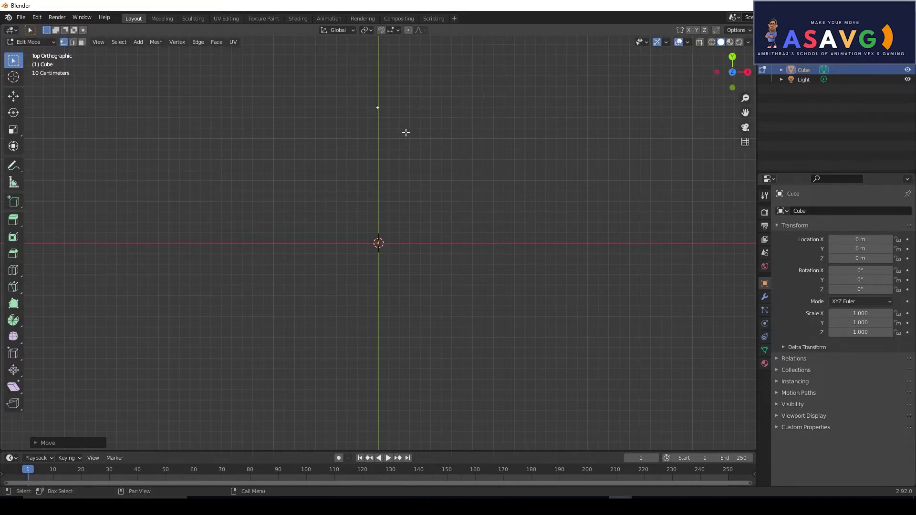
{"action": "middle_click_drag", "start_coordinate": [404, 130], "coordinate": [399, 208], "text": "shift"}
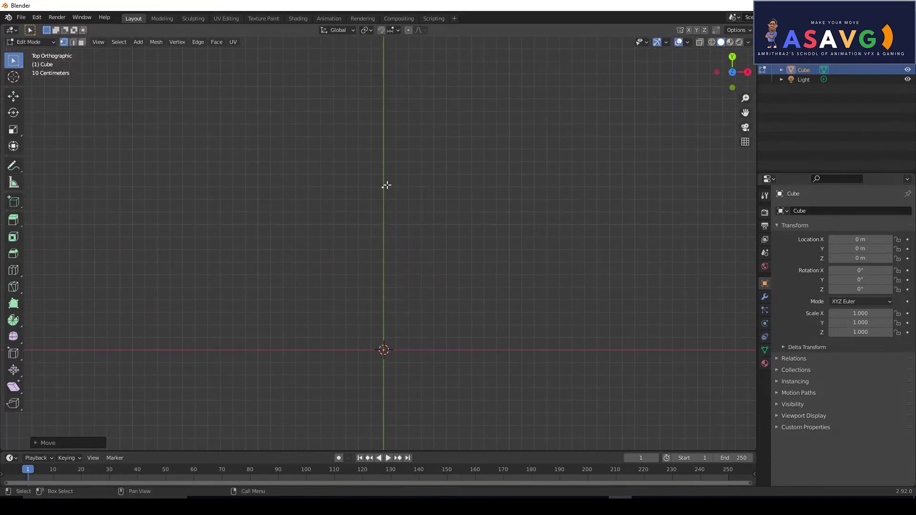
{"action": "scroll", "coordinate": [389, 196], "scroll_direction": "down", "scroll_amount": 1}
{"action": "scroll", "coordinate": [390, 206], "scroll_direction": "up", "scroll_amount": 2}
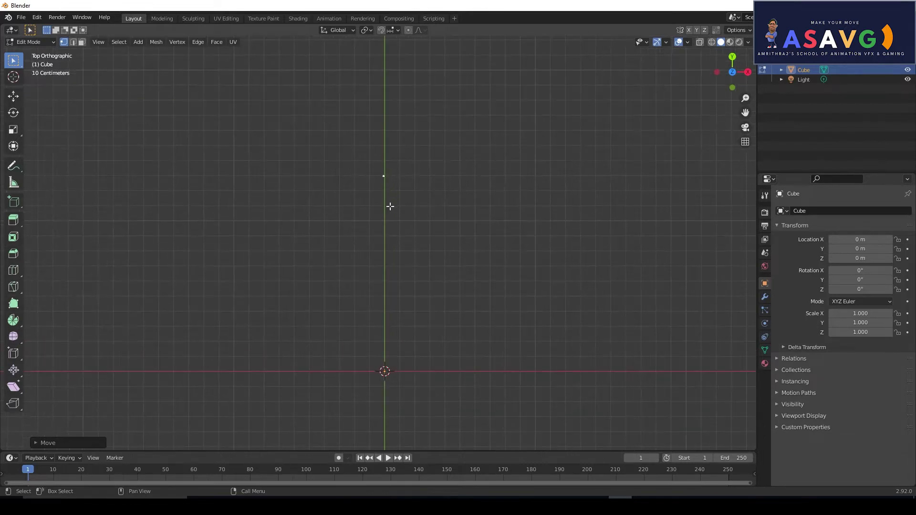
{"action": "key", "text": "g"}
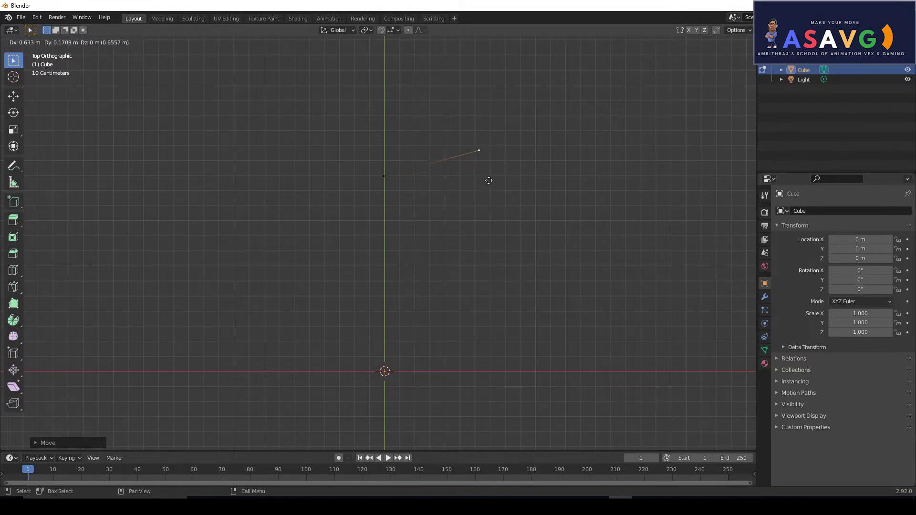
{"action": "left_click", "coordinate": [492, 181]}
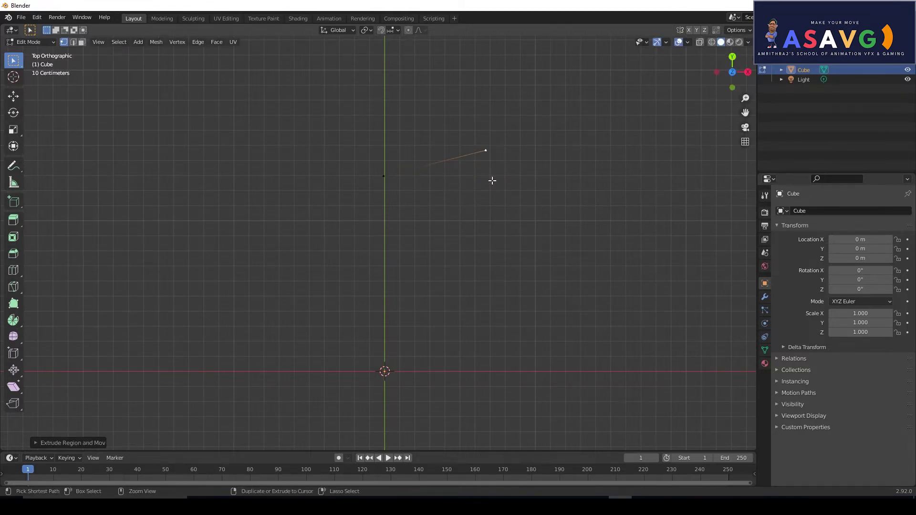
{"action": "right_click", "coordinate": [491, 98], "text": "ctrl"}
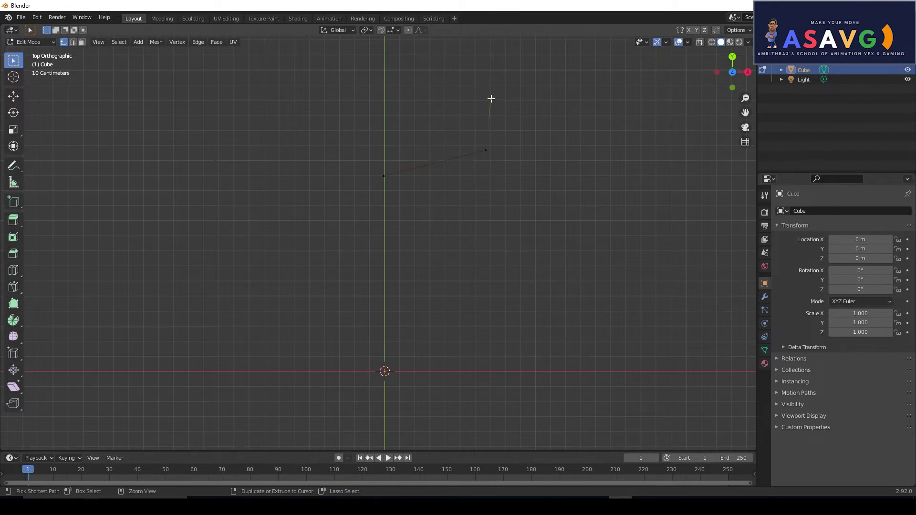
{"action": "middle_click_drag", "start_coordinate": [540, 194], "coordinate": [517, 303], "text": "shift"}
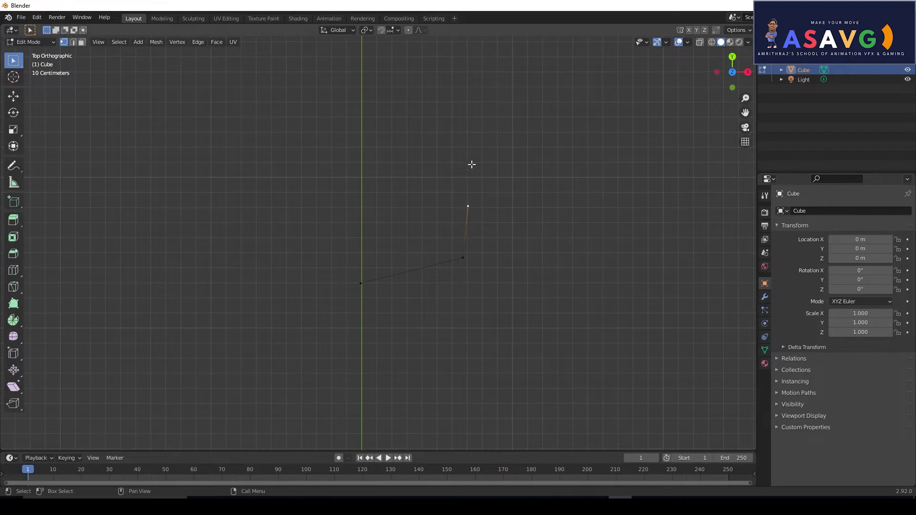
{"action": "key", "text": "ctrl+z"}
{"action": "key", "text": "ctrl+z"}
{"action": "key", "text": "e"}
{"action": "left_click", "coordinate": [544, 247]}
{"action": "key", "text": "e"}
{"action": "left_click", "coordinate": [539, 150]}
{"action": "key", "text": "ctrl+z"}
{"action": "key", "text": "ctrl+z"}
Extrude four connected vertices from the axis point, going outward, up and back inward to form the goblet bowl's inner profile
{"action": "key", "text": "e"}
{"action": "left_click", "coordinate": [537, 217]}
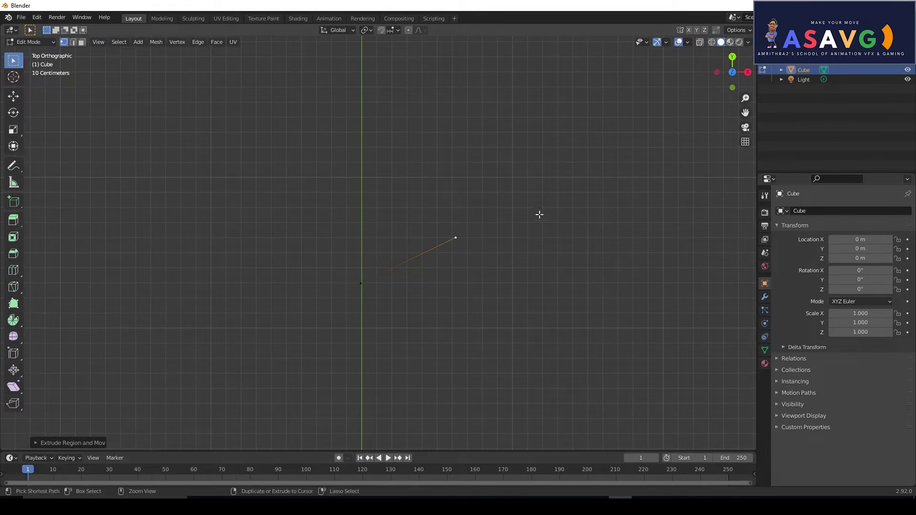
{"action": "right_click", "coordinate": [473, 164], "text": "ctrl"}
{"action": "right_click", "coordinate": [442, 100], "text": "ctrl"}
{"action": "right_click", "coordinate": [419, 66], "text": "ctrl"}
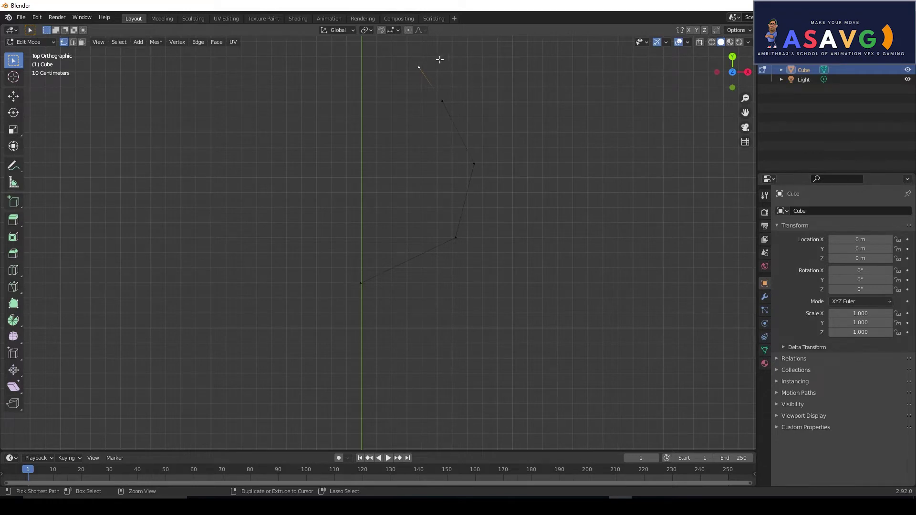
Extrude the rim and the bowl's outer wall parallel to the inner profile, ending just beside the axis at the stem
{"action": "right_click", "coordinate": [439, 59], "text": "ctrl"}
{"action": "right_click", "coordinate": [491, 159], "text": "ctrl"}
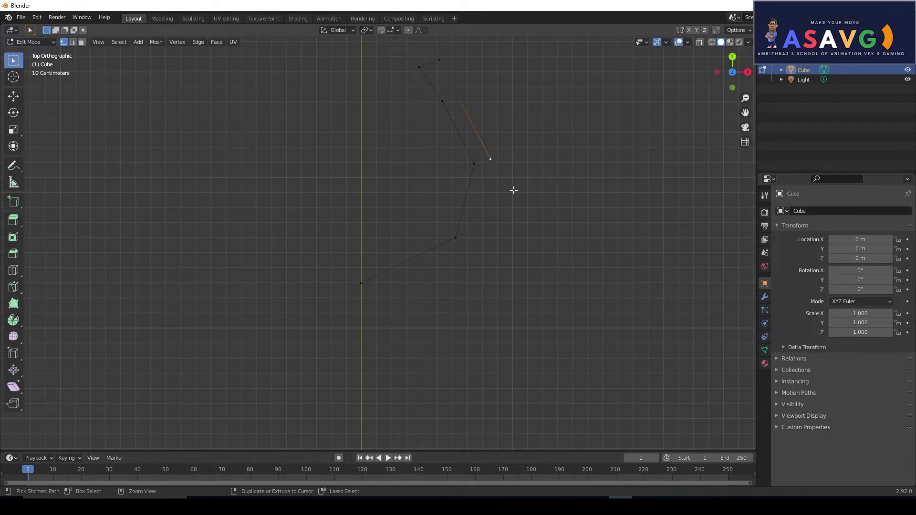
{"action": "right_click", "coordinate": [481, 239], "text": "ctrl"}
{"action": "right_click", "coordinate": [371, 304], "text": "ctrl"}
Extrude vertices down the stem to below the origin, around a pointed foot, and back to the Y axis
{"action": "middle_click_drag", "start_coordinate": [419, 383], "coordinate": [433, 237], "text": "shift"}
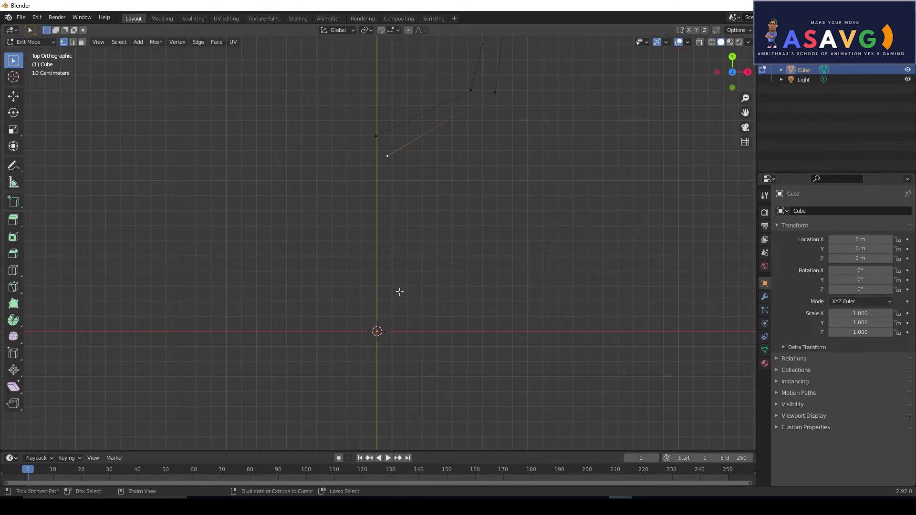
{"action": "right_click", "coordinate": [392, 368], "text": "ctrl"}
{"action": "right_click", "coordinate": [429, 368], "text": "ctrl"}
{"action": "right_click", "coordinate": [449, 383], "text": "ctrl"}
{"action": "right_click", "coordinate": [432, 397], "text": "ctrl"}
{"action": "right_click", "coordinate": [396, 395], "text": "ctrl"}
{"action": "right_click", "coordinate": [377, 398], "text": "ctrl"}
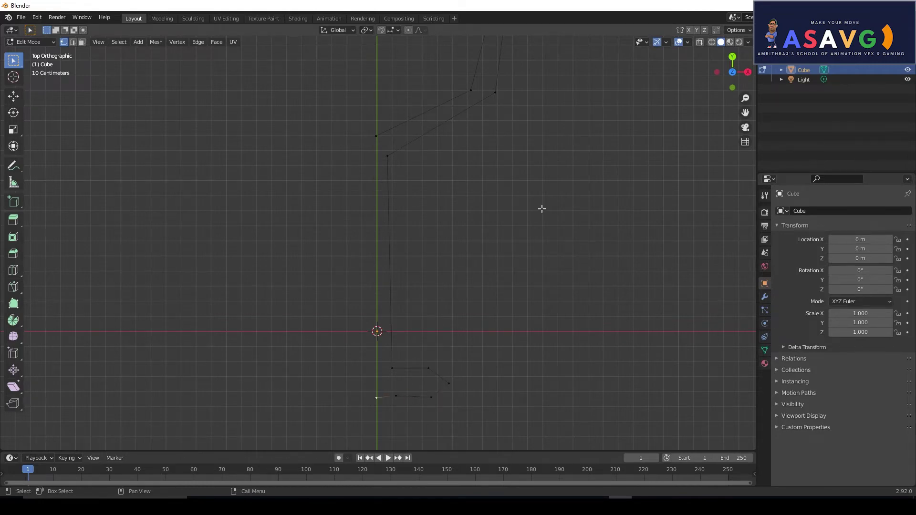
Return to Object Mode with the complete goblet profile in view
{"action": "key", "text": "Tab"}
{"action": "scroll", "coordinate": [539, 219], "scroll_direction": "down", "scroll_amount": 2}
{"action": "scroll", "coordinate": [535, 237], "scroll_direction": "up", "scroll_amount": 1}
{"action": "scroll", "coordinate": [534, 237], "scroll_direction": "down", "scroll_amount": 3}
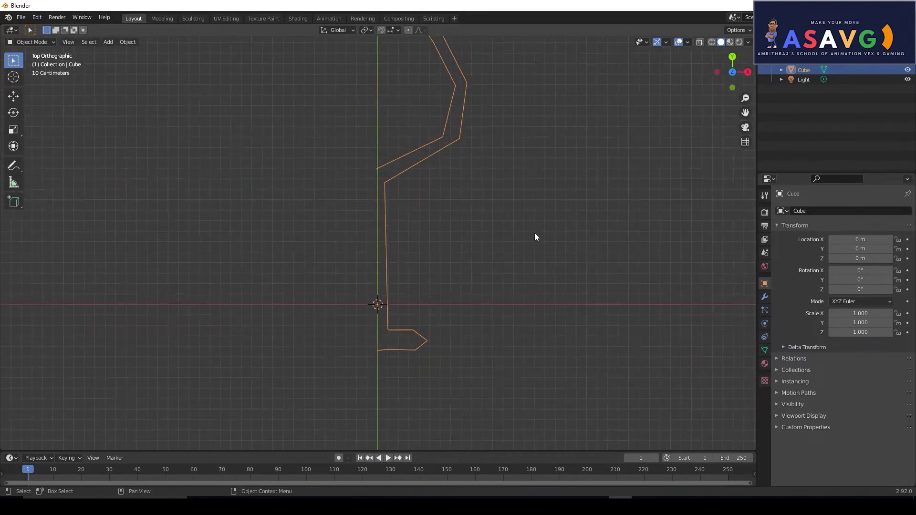
{"action": "scroll", "coordinate": [534, 237], "scroll_direction": "up", "scroll_amount": 2}
{"action": "middle_click_drag", "start_coordinate": [452, 266], "coordinate": [413, 348], "text": "shift"}
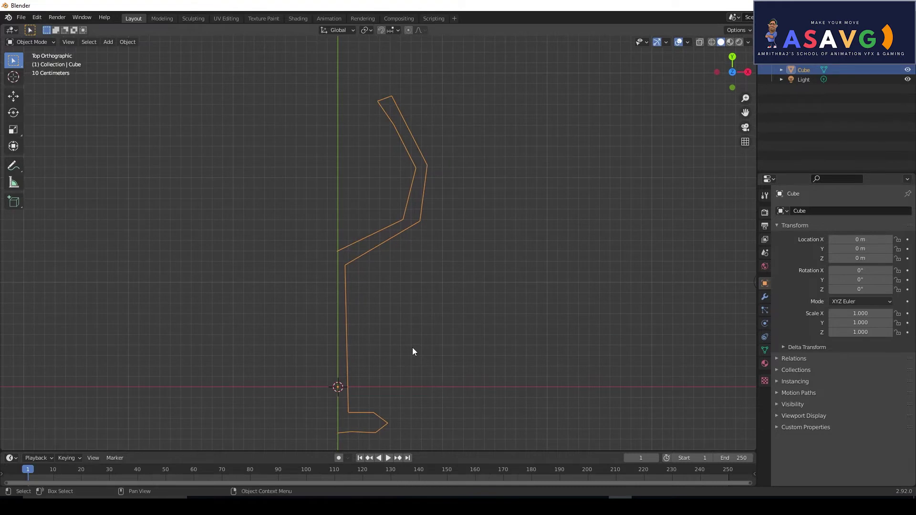
Examine the profile in Edit and Object Mode and from several perspective angles against the origin
{"action": "key", "text": "Tab"}
{"action": "key", "text": "Tab"}
{"action": "key", "text": "Tab"}
{"action": "key", "text": "Tab"}
{"action": "key", "text": "Tab"}
{"action": "key", "text": "Tab"}
{"action": "key", "text": "Tab"}
{"action": "key", "text": "Tab"}
{"action": "scroll", "coordinate": [472, 222], "scroll_direction": "down", "scroll_amount": 1}
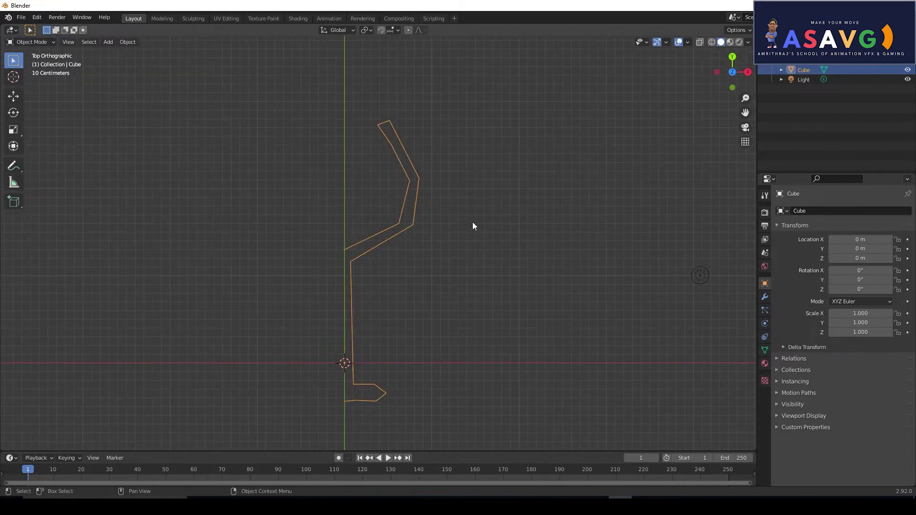
{"action": "middle_click_drag", "start_coordinate": [460, 256], "coordinate": [450, 290]}
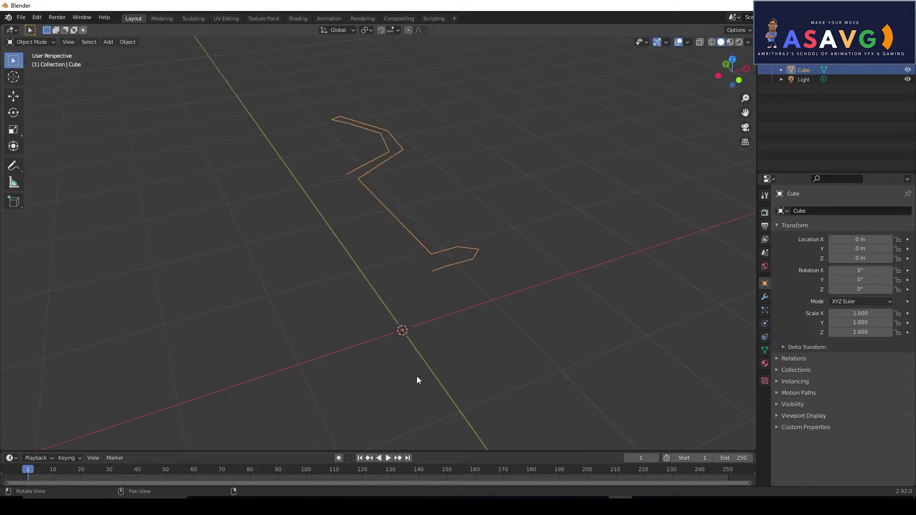
{"action": "middle_click_drag", "start_coordinate": [390, 355], "coordinate": [401, 346]}
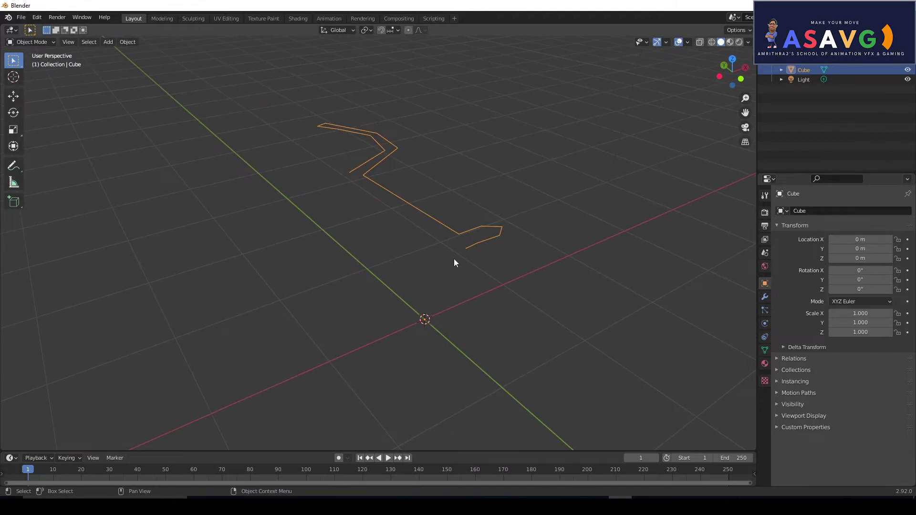
{"action": "middle_click_drag", "start_coordinate": [466, 255], "coordinate": [405, 270]}
{"action": "middle_click_drag", "start_coordinate": [388, 222], "coordinate": [399, 300]}
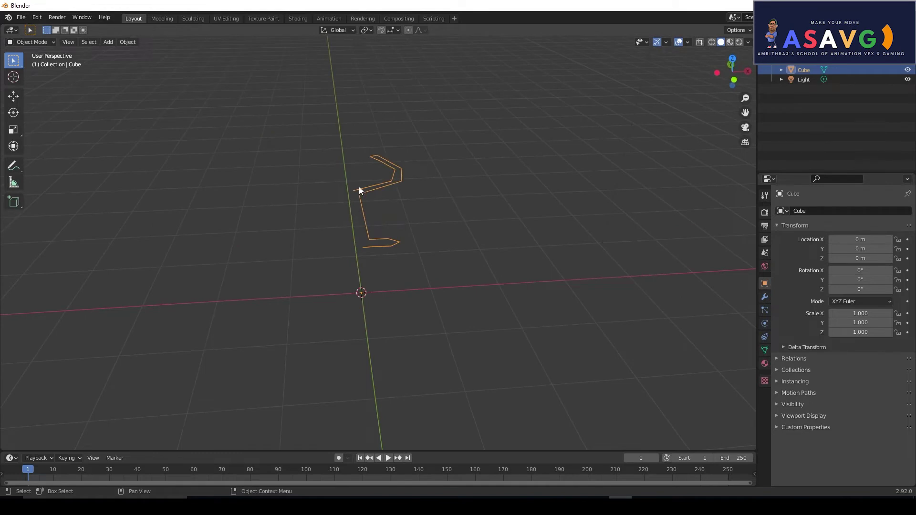
{"action": "left_click", "coordinate": [13, 113]}
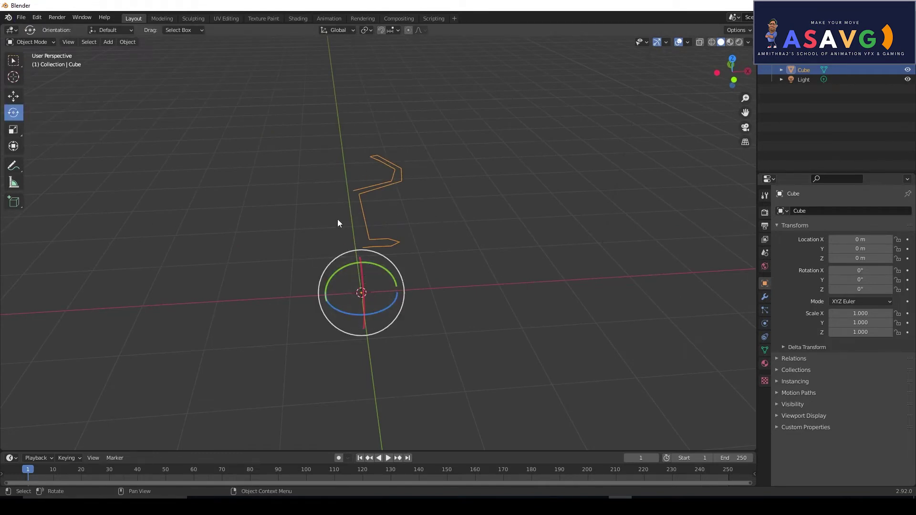
{"action": "left_click_drag", "start_coordinate": [352, 275], "coordinate": [352, 350]}
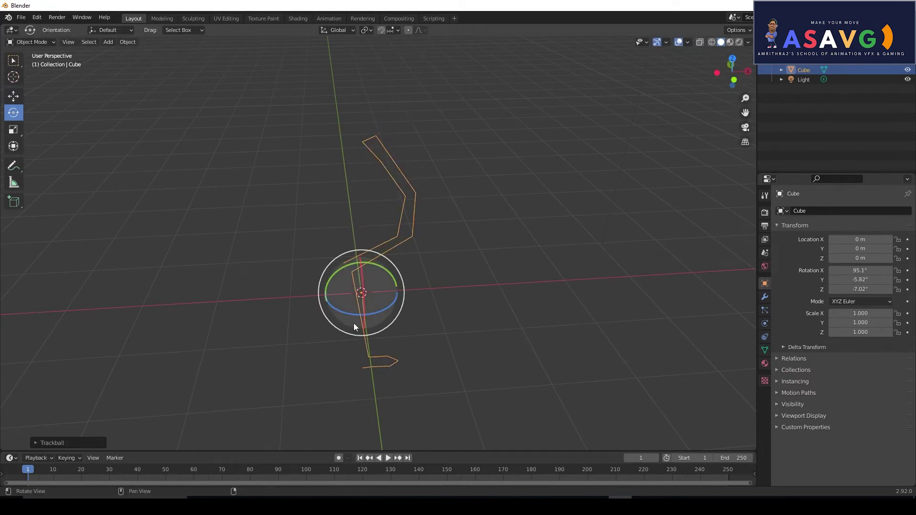
{"action": "middle_click_drag", "start_coordinate": [353, 323], "coordinate": [359, 279]}
{"action": "key", "text": "w"}
{"action": "key", "text": "alt+r"}
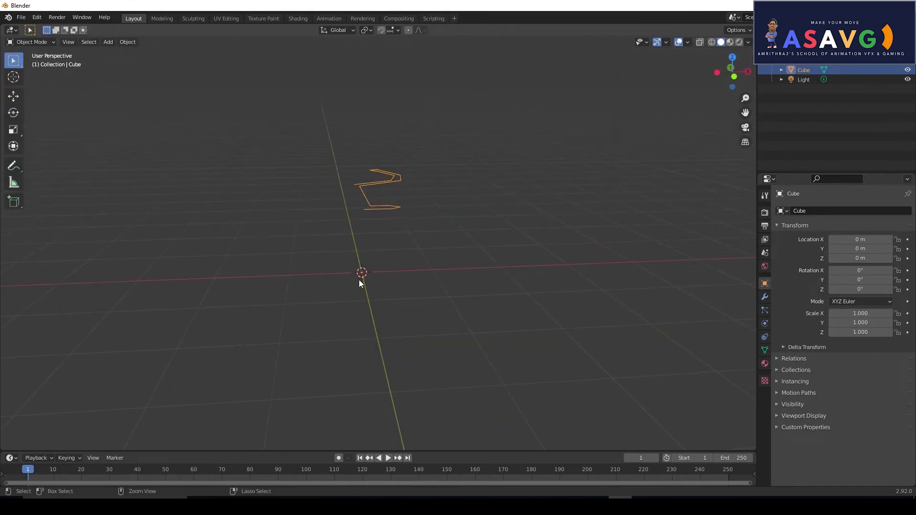
{"action": "key", "text": "Tab"}
{"action": "mouse_move", "coordinate": [364, 298]}
{"action": "middle_mouse_down"}
{"action": "mouse_move", "coordinate": [392, 312]}
{"action": "mouse_move", "coordinate": [373, 288]}
{"action": "middle_mouse_up"}
{"action": "key", "text": "Tab"}
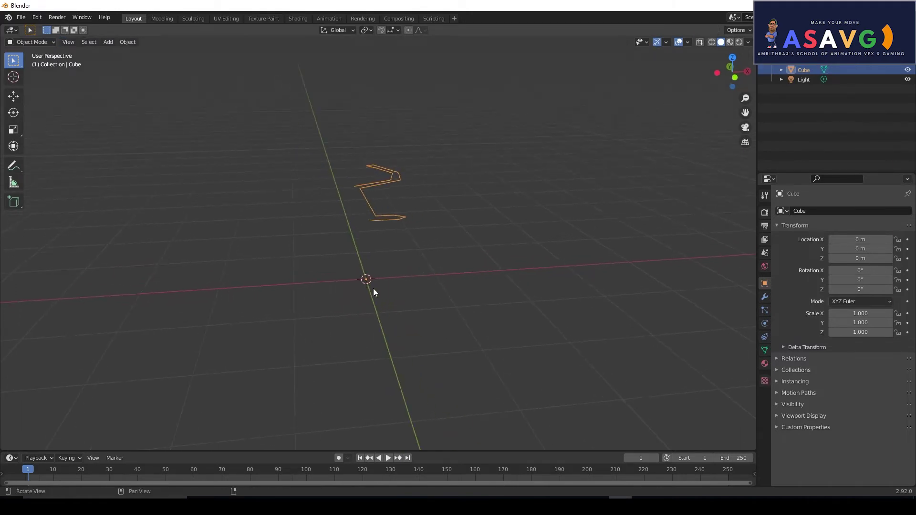
Place the 3D cursor near the open end of the goblet profile's foot
{"action": "left_click", "coordinate": [14, 77]}
{"action": "left_click", "coordinate": [368, 222]}
{"action": "mouse_move", "coordinate": [387, 281]}
{"action": "middle_mouse_down"}
{"action": "mouse_move", "coordinate": [370, 281]}
{"action": "mouse_move", "coordinate": [378, 289]}
{"action": "middle_mouse_up"}
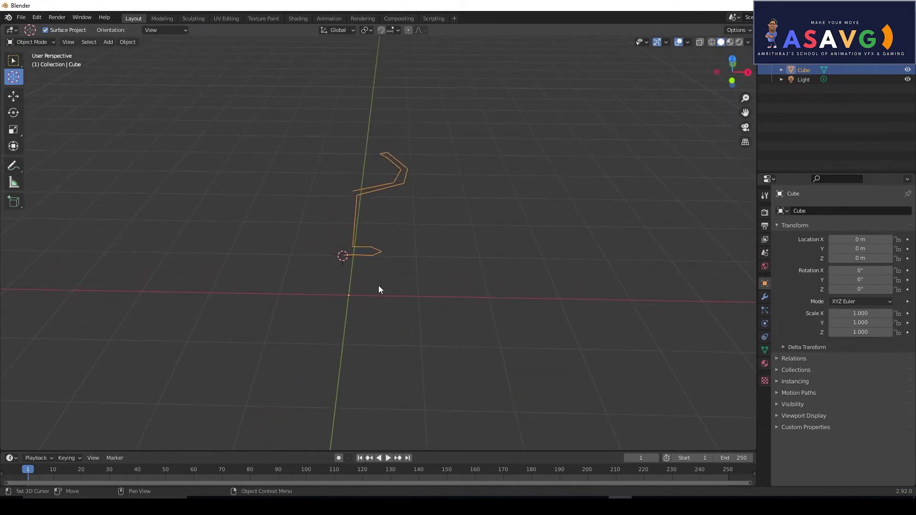
Rotate the goblet profile upright by about 90° around X and raise it about 1.47 m along Z
{"action": "left_click", "coordinate": [15, 64]}
{"action": "left_click", "coordinate": [193, 180]}
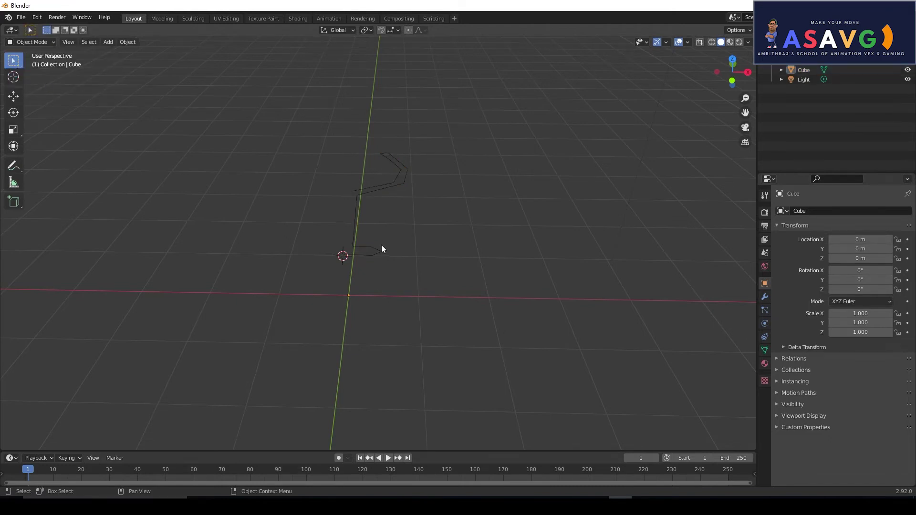
{"action": "left_click", "coordinate": [364, 254]}
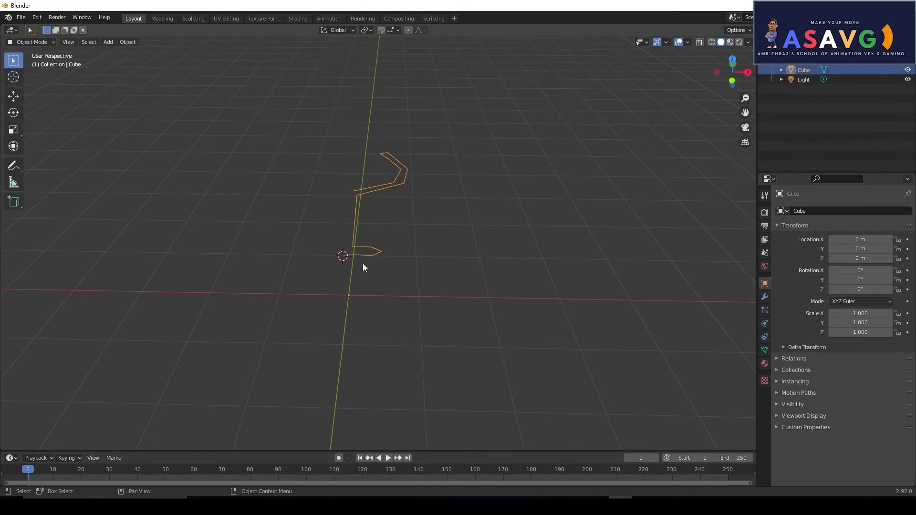
{"action": "left_click", "coordinate": [13, 113]}
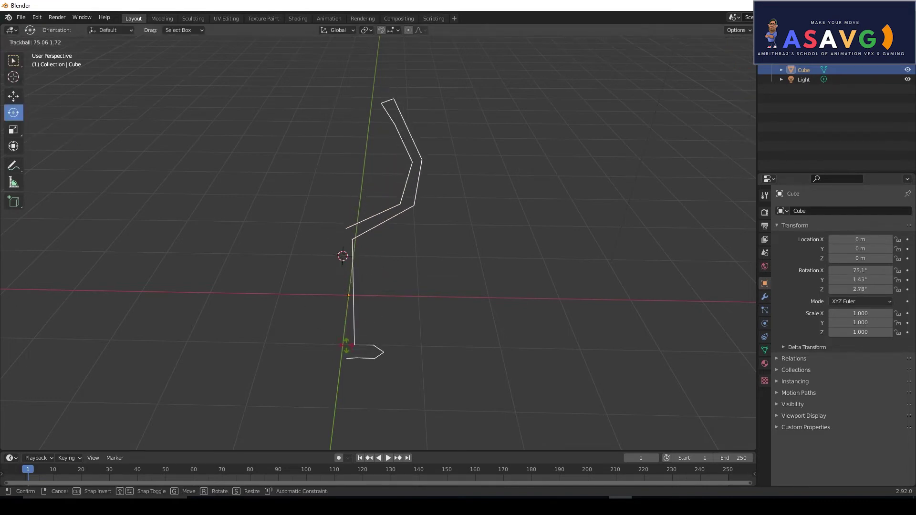
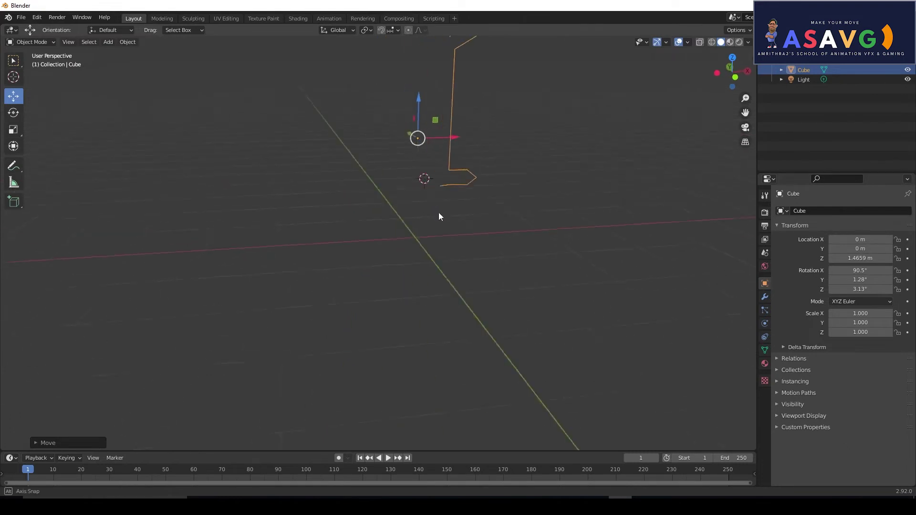
Place the 3D cursor at the open end of the upright profile's foot, checking it from several perspective angles
{"action": "left_click", "coordinate": [13, 76]}
{"action": "mouse_move", "coordinate": [435, 188]}
{"action": "left_mouse_down"}
{"action": "mouse_move", "coordinate": [462, 191]}
{"action": "mouse_move", "coordinate": [452, 191]}
{"action": "left_mouse_up"}
{"action": "middle_click_drag", "start_coordinate": [452, 191], "coordinate": [449, 216]}
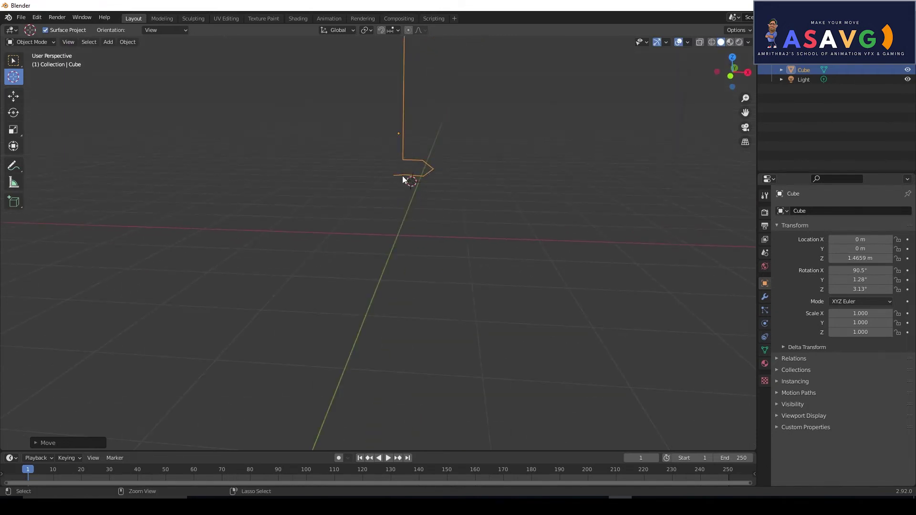
{"action": "left_click_drag", "start_coordinate": [409, 180], "coordinate": [393, 173]}
{"action": "middle_click_drag", "start_coordinate": [393, 173], "coordinate": [437, 158]}
{"action": "left_click_drag", "start_coordinate": [468, 115], "coordinate": [503, 116]}
{"action": "key", "text": "space"}
{"action": "key", "text": "space"}
{"action": "middle_click_drag", "start_coordinate": [471, 191], "coordinate": [424, 274]}
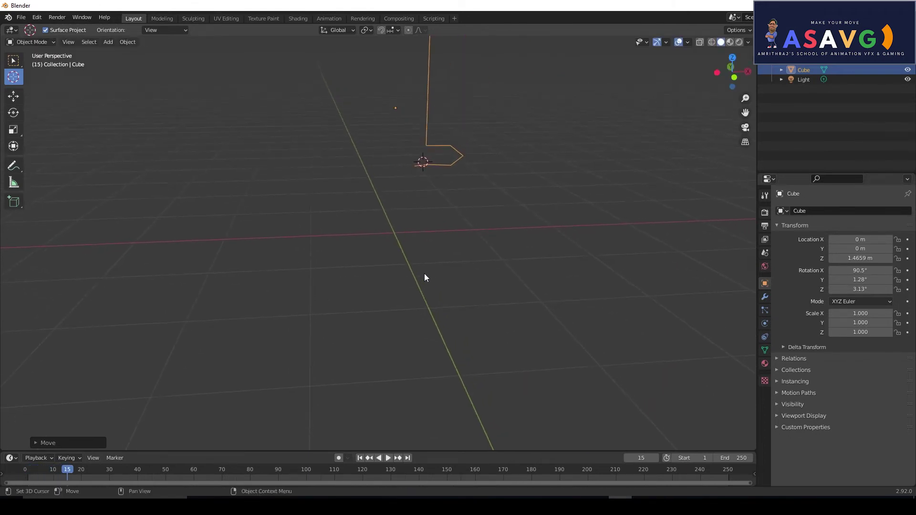
{"action": "key", "text": "KP_8"}
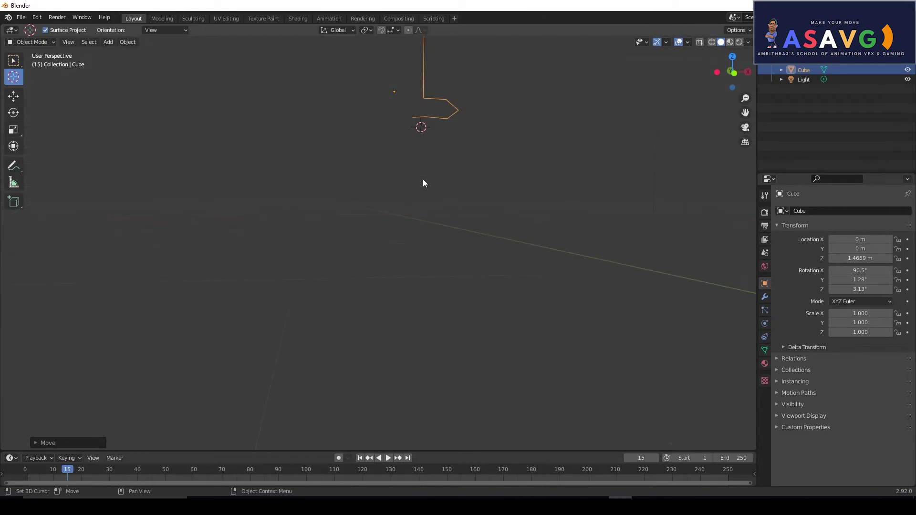
In the right orthographic view, align the 3D cursor with the bottom end of the profile line
{"action": "key", "text": "KP_3"}
{"action": "middle_click_drag", "start_coordinate": [280, 173], "coordinate": [412, 361], "text": "shift"}
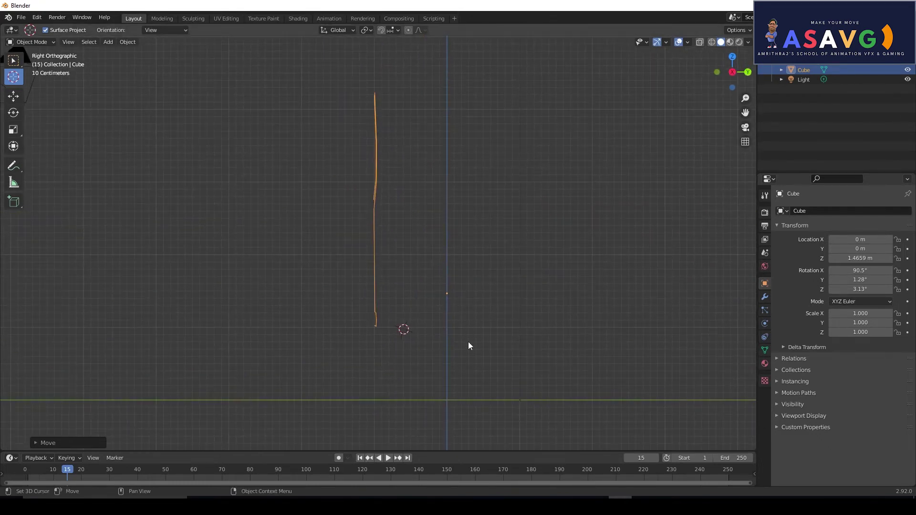
{"action": "left_click_drag", "start_coordinate": [403, 331], "coordinate": [376, 323]}
{"action": "scroll", "coordinate": [376, 324], "scroll_direction": "up", "scroll_amount": 5}
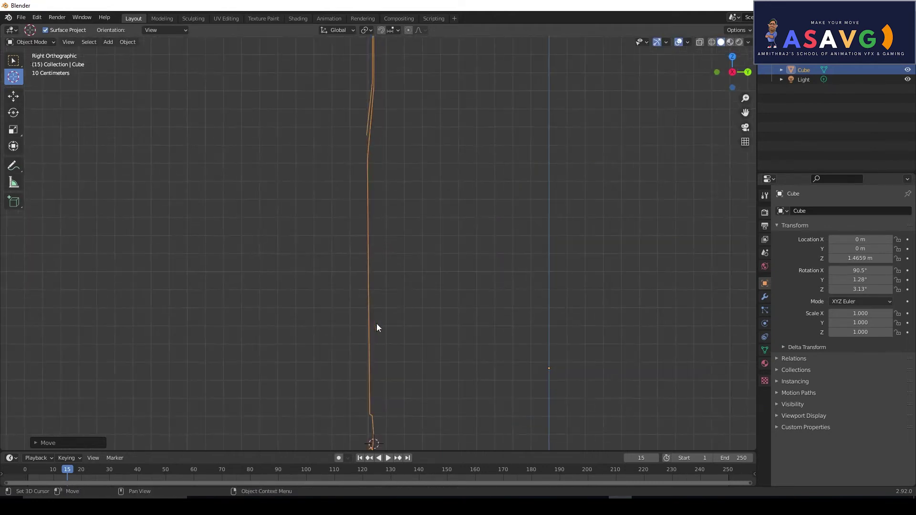
{"action": "key", "text": "Left"}
{"action": "key", "text": "Left"}
{"action": "key", "text": "Left"}
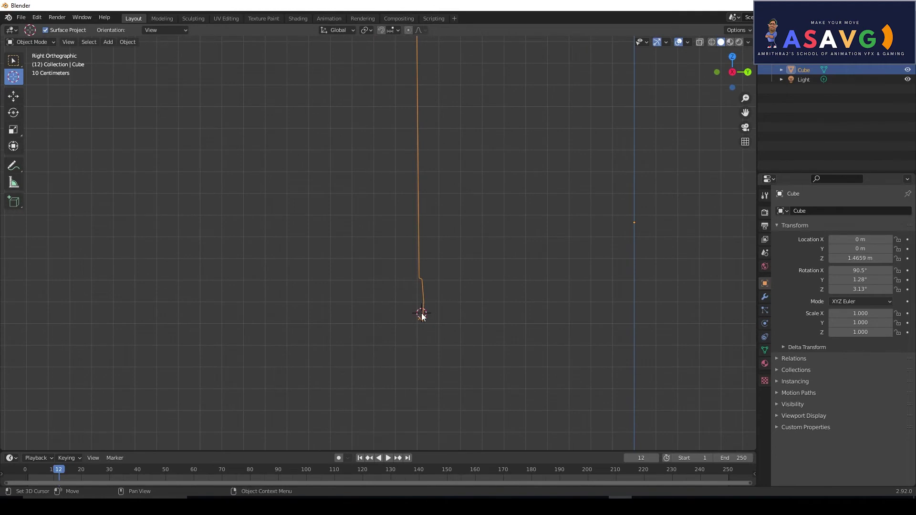
{"action": "left_click_drag", "start_coordinate": [421, 315], "coordinate": [425, 326]}
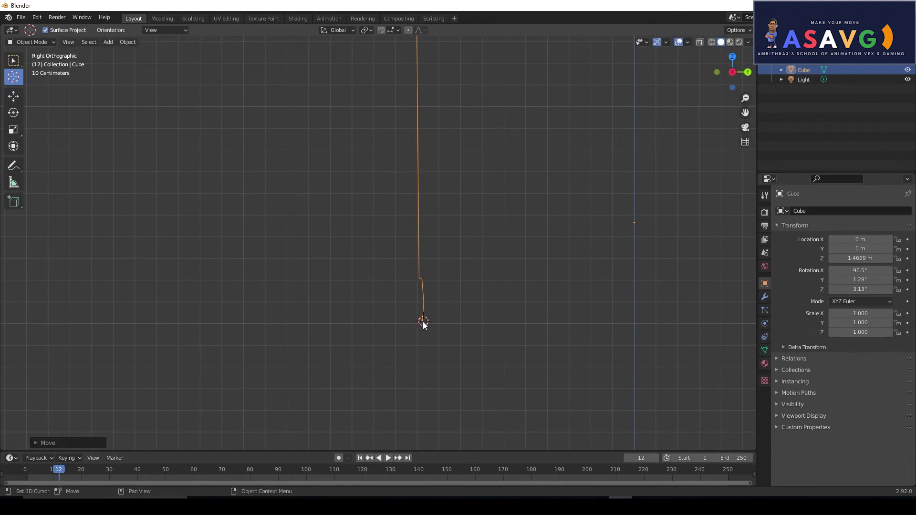
Refine the 3D cursor's position in perspective so it sits exactly on the foot's open end
{"action": "middle_click_drag", "start_coordinate": [421, 278], "coordinate": [534, 281]}
{"action": "left_click_drag", "start_coordinate": [499, 325], "coordinate": [419, 322]}
{"action": "key", "text": "Left"}
{"action": "key", "text": "Left"}
{"action": "key", "text": "Left"}
{"action": "key", "text": "Left"}
{"action": "middle_click_drag", "start_coordinate": [426, 340], "coordinate": [406, 323]}
{"action": "left_click_drag", "start_coordinate": [407, 323], "coordinate": [425, 324]}
{"action": "middle_click_drag", "start_coordinate": [410, 347], "coordinate": [426, 330]}
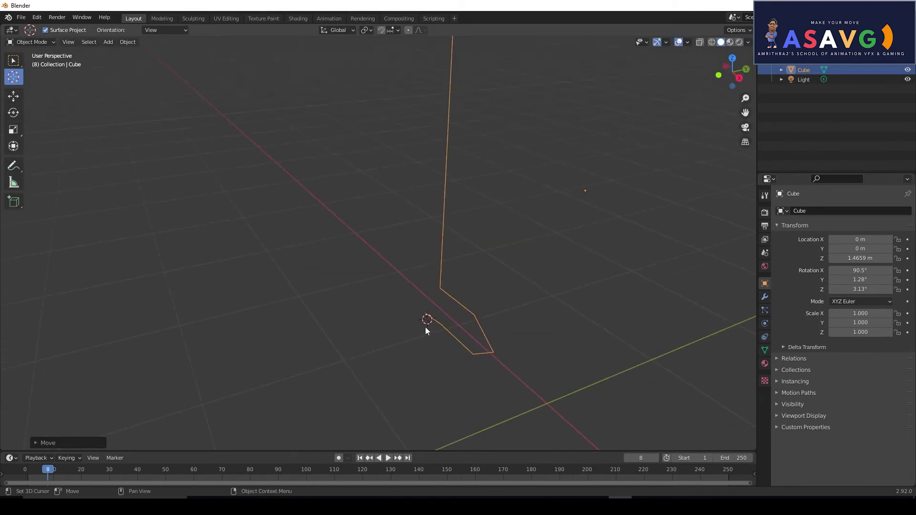
{"action": "left_click_drag", "start_coordinate": [425, 319], "coordinate": [426, 316]}
{"action": "mouse_move", "coordinate": [425, 317]}
{"action": "middle_mouse_down"}
{"action": "mouse_move", "coordinate": [480, 338]}
{"action": "mouse_move", "coordinate": [435, 311]}
{"action": "middle_mouse_up"}
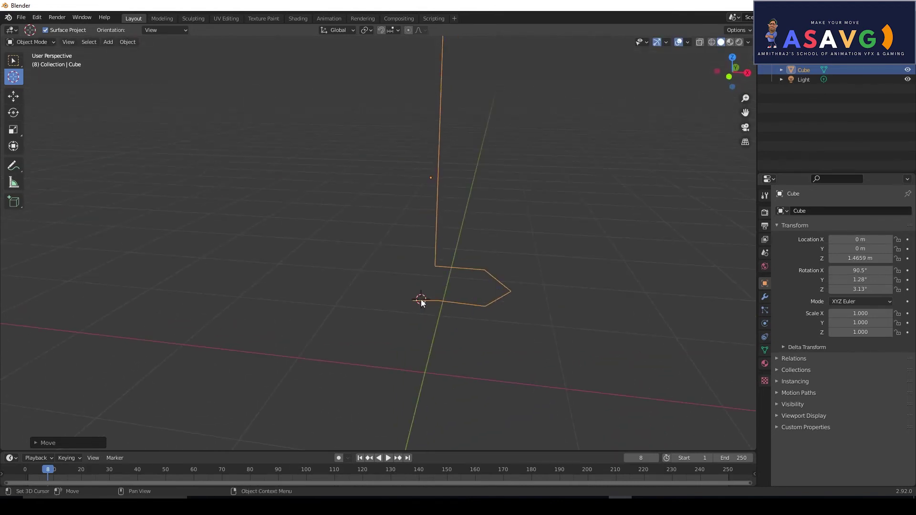
Enter Edit Mode and select all vertices of the goblet profile
{"action": "middle_click_drag", "start_coordinate": [499, 208], "coordinate": [434, 292]}
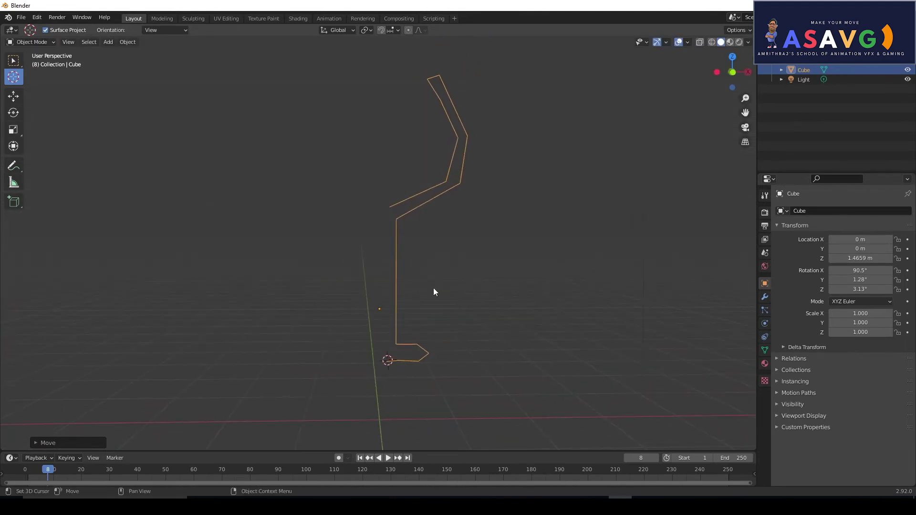
{"action": "key", "text": "Tab"}
{"action": "middle_click_drag", "start_coordinate": [433, 270], "coordinate": [348, 149]}
{"action": "key", "text": "a"}
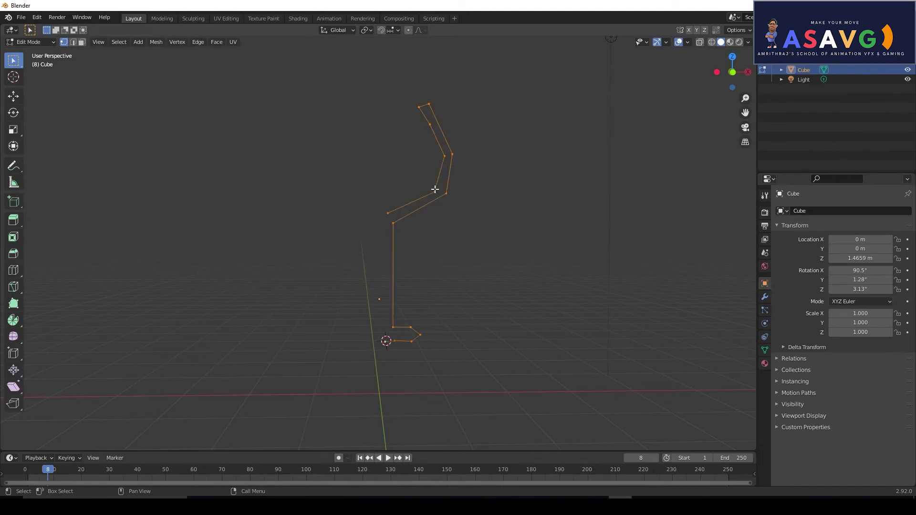
{"action": "key", "text": "Tab"}
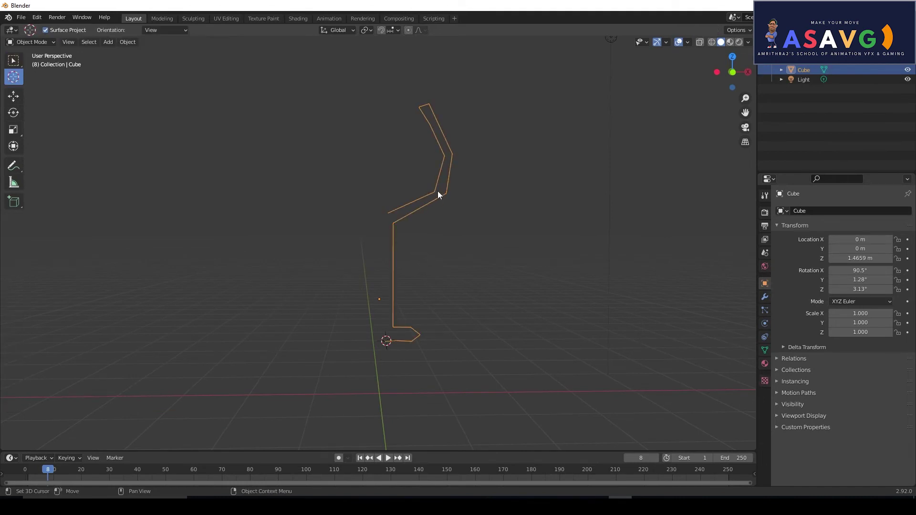
{"action": "key", "text": "a"}
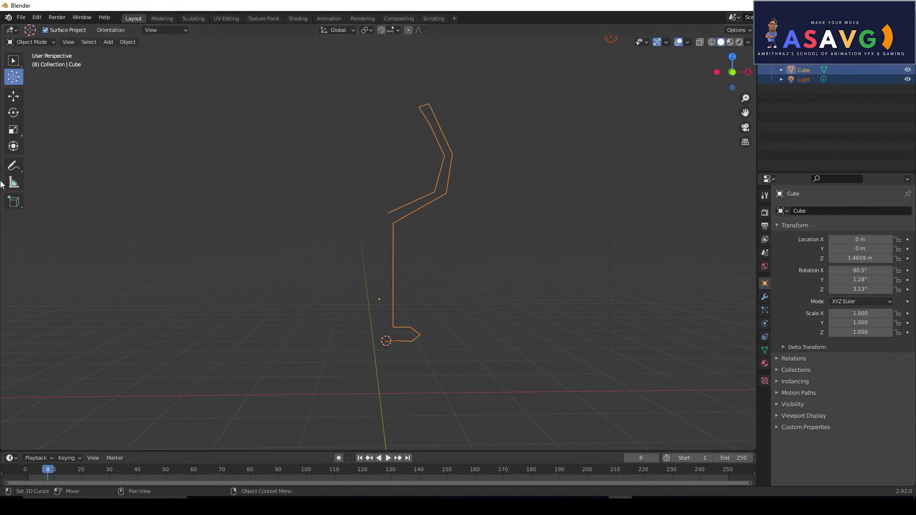
{"action": "key", "text": "Tab"}
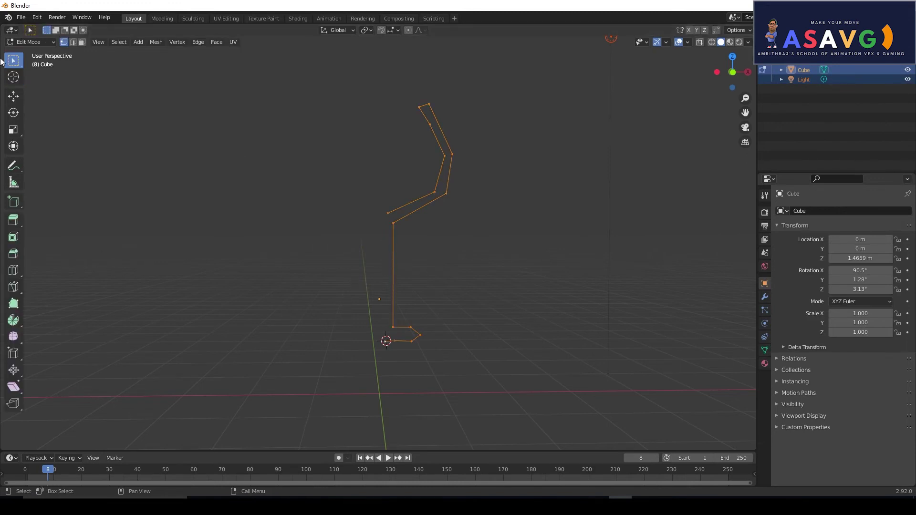
{"action": "key", "text": "Tab"}
{"action": "key", "text": "Tab"}
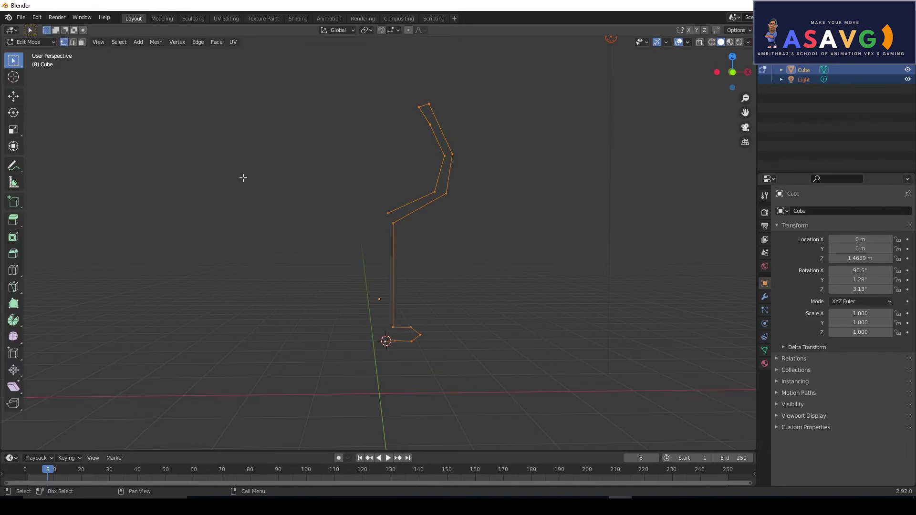
{"action": "left_click_drag", "start_coordinate": [337, 90], "coordinate": [694, 450]}
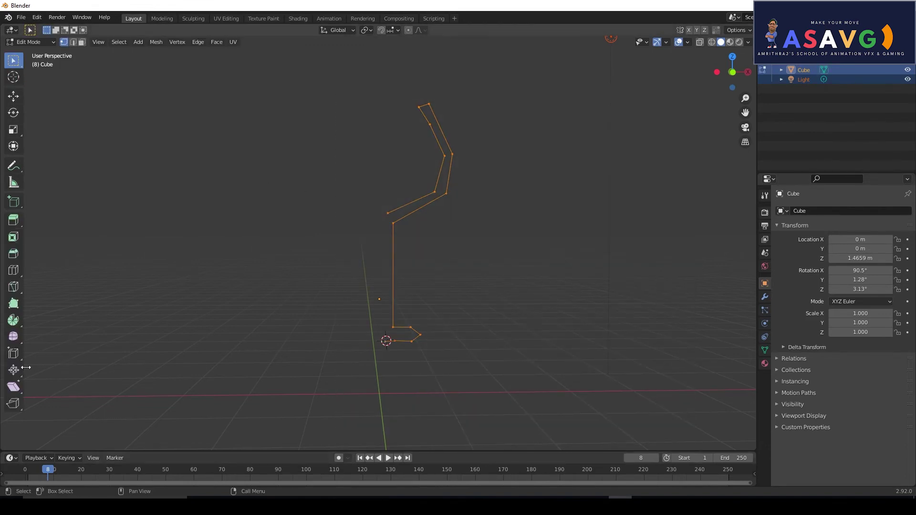
Spin the selected profile a full turn around the Z axis through the 3D cursor with 12 steps, and return to Object Mode
{"action": "left_click", "coordinate": [13, 320]}
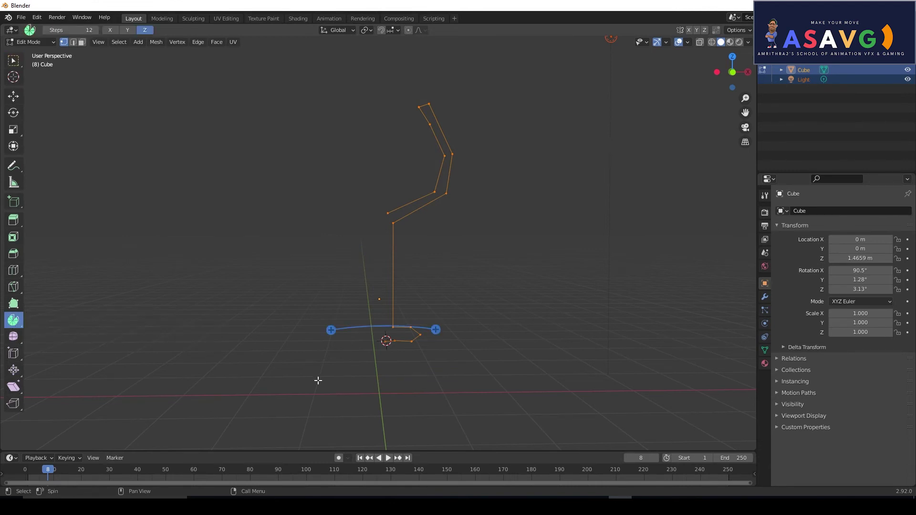
{"action": "middle_click_drag", "start_coordinate": [423, 349], "coordinate": [408, 365]}
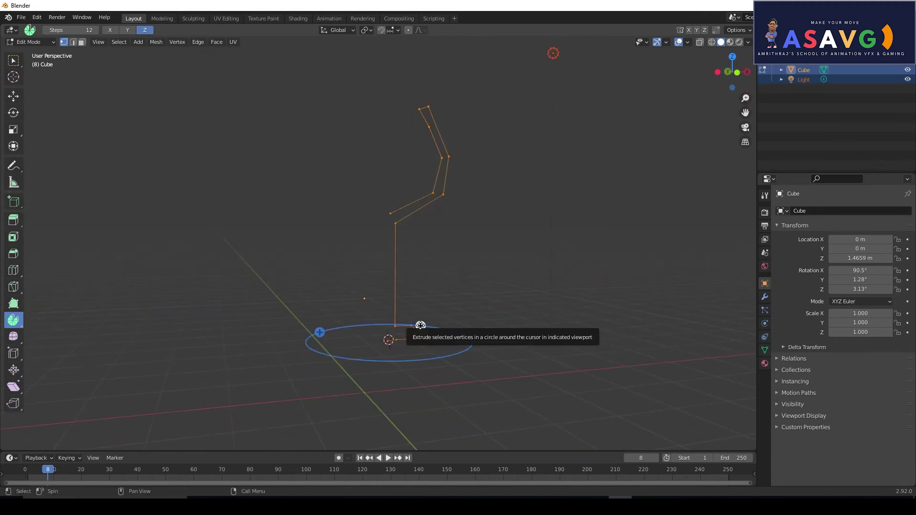
{"action": "left_click_drag", "start_coordinate": [420, 325], "coordinate": [547, 402]}
{"action": "middle_click_drag", "start_coordinate": [548, 402], "coordinate": [403, 364]}
{"action": "left_click_drag", "start_coordinate": [403, 363], "coordinate": [494, 444]}
{"action": "middle_click_drag", "start_coordinate": [478, 302], "coordinate": [382, 366]}
{"action": "key", "text": "Tab"}
{"action": "scroll", "coordinate": [425, 177], "scroll_direction": "up", "scroll_amount": 4}
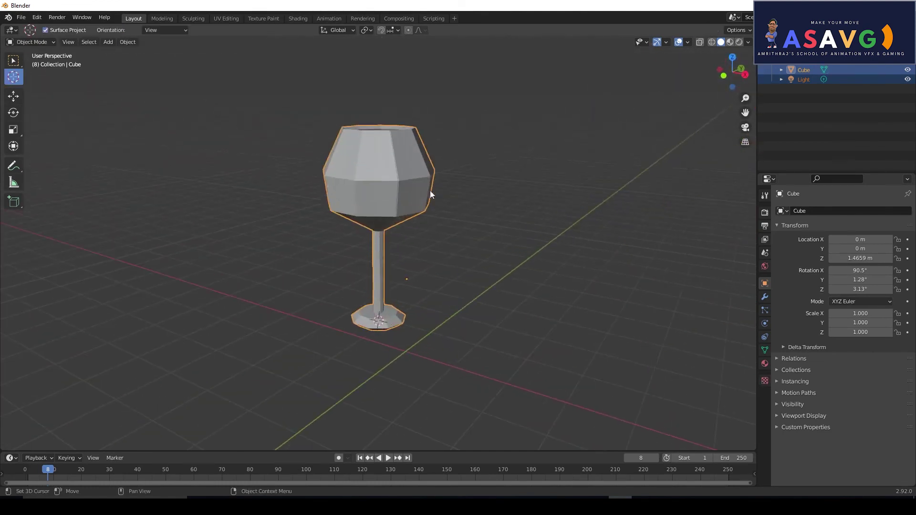
Examine the revolved goblet from several sides and from above its rim
{"action": "left_click", "coordinate": [482, 304]}
{"action": "middle_click_drag", "start_coordinate": [455, 368], "coordinate": [411, 288]}
{"action": "key", "text": "Left"}
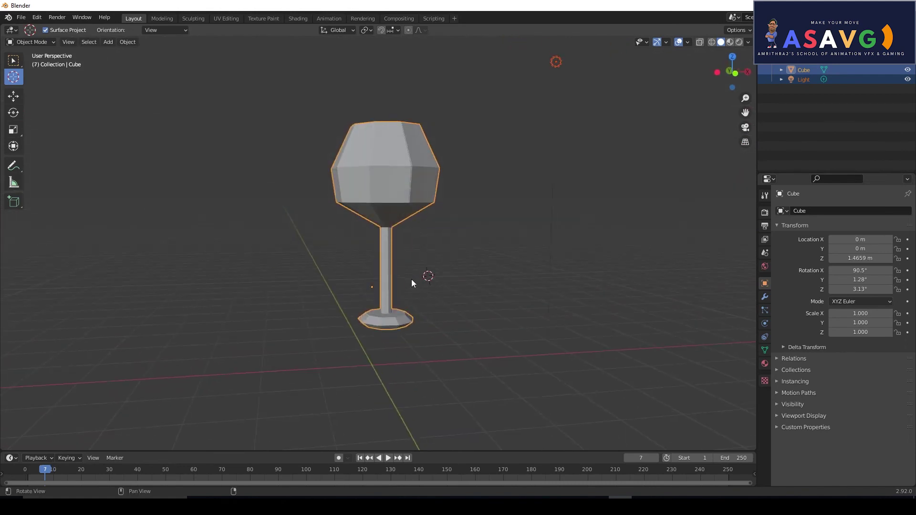
{"action": "middle_click_drag", "start_coordinate": [393, 221], "coordinate": [438, 249]}
{"action": "key", "text": "Left"}
{"action": "key", "text": "Left"}
{"action": "middle_click_drag", "start_coordinate": [471, 319], "coordinate": [401, 304]}
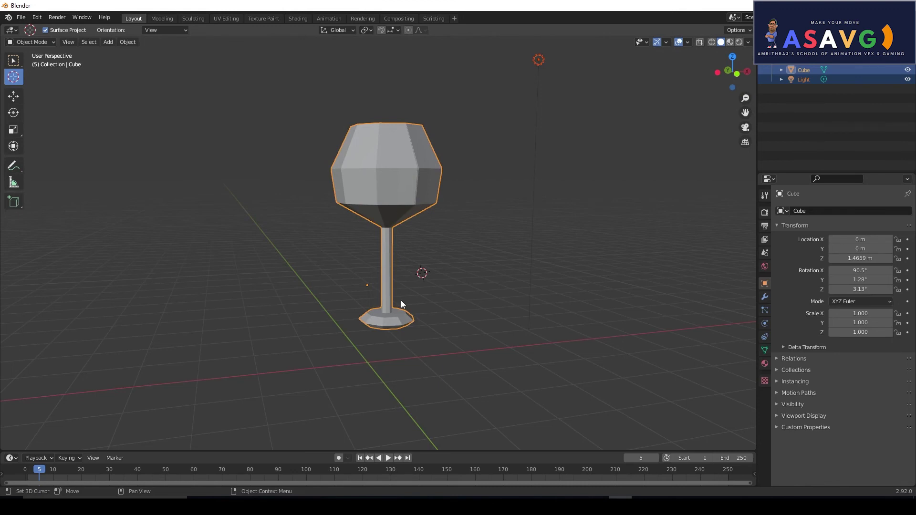
{"action": "middle_click_drag", "start_coordinate": [538, 261], "coordinate": [485, 262]}
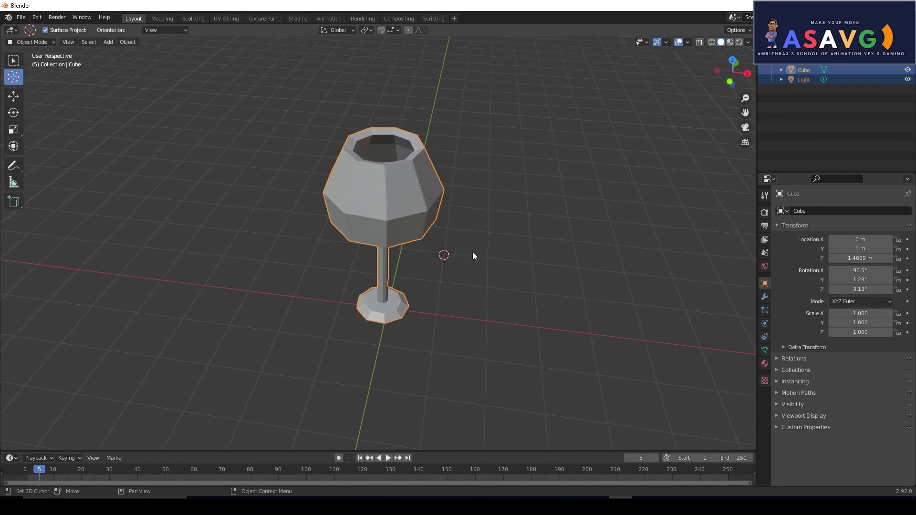
{"action": "middle_click_drag", "start_coordinate": [472, 252], "coordinate": [431, 348]}
{"action": "scroll", "coordinate": [466, 262], "scroll_direction": "down", "scroll_amount": 3, "text": "alt"}
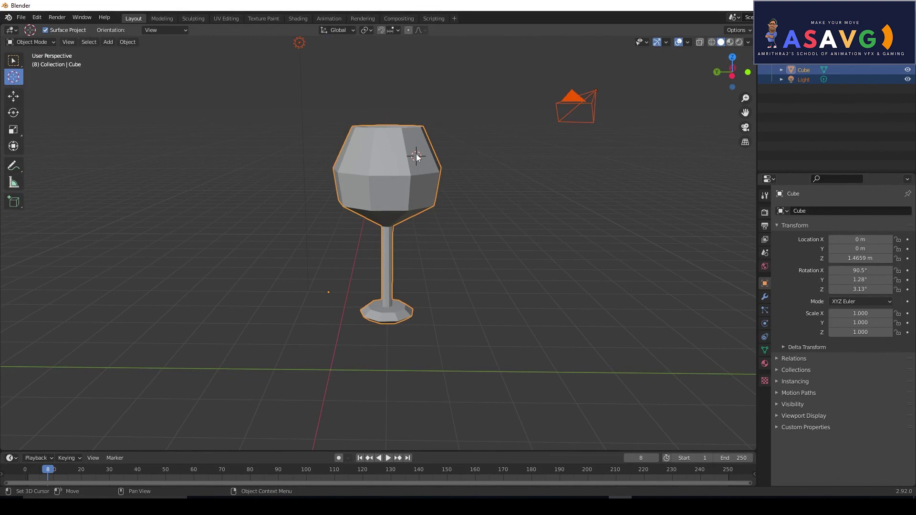
Place the 3D cursor on the empty grid beside the goblet, away from its stem
{"action": "left_click_drag", "start_coordinate": [416, 158], "coordinate": [388, 303]}
{"action": "right_click", "coordinate": [388, 302]}
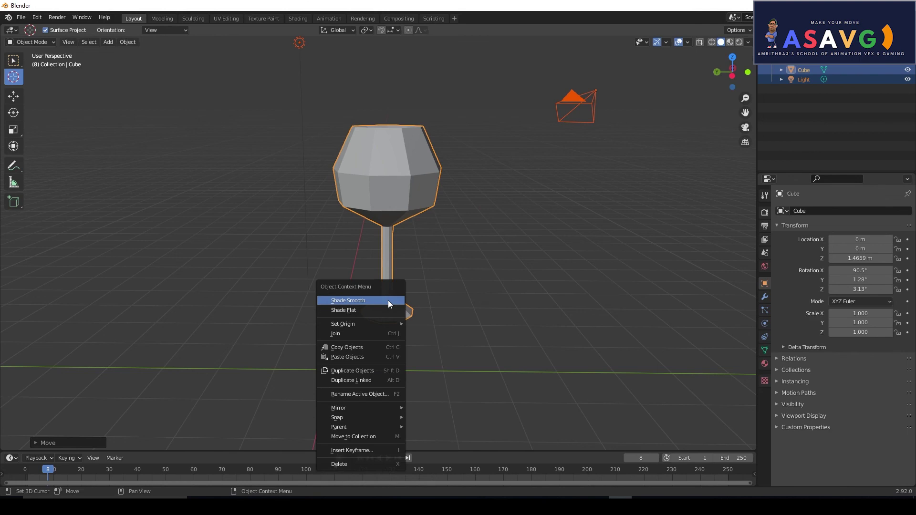
{"action": "left_click", "coordinate": [387, 299]}
{"action": "left_click", "coordinate": [445, 299]}
{"action": "middle_click_drag", "start_coordinate": [402, 324], "coordinate": [483, 325]}
{"action": "left_click_drag", "start_coordinate": [494, 308], "coordinate": [495, 269]}
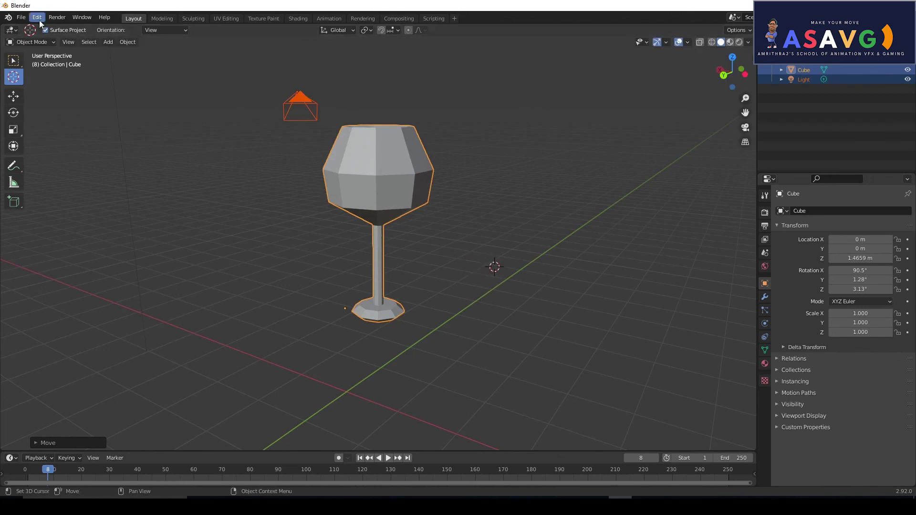
Switch to the Move tool, deselect everything and select only the goblet, checking where its origin sits
{"action": "left_click", "coordinate": [17, 97]}
{"action": "left_click", "coordinate": [495, 279]}
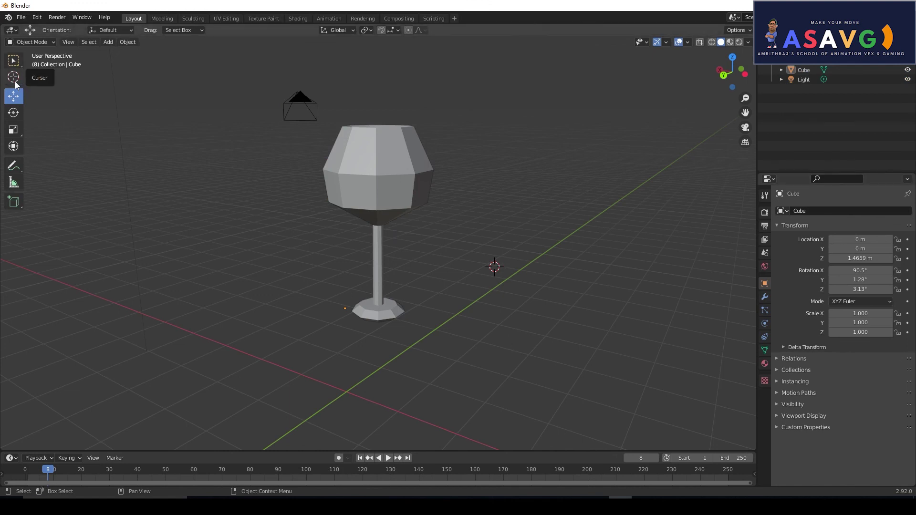
{"action": "scroll", "coordinate": [411, 343], "scroll_direction": "up", "scroll_amount": 1}
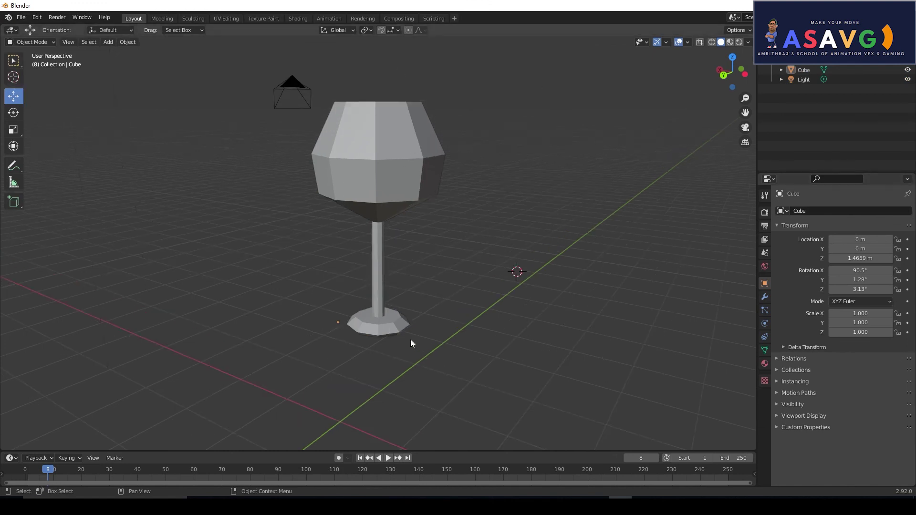
{"action": "left_click", "coordinate": [349, 333]}
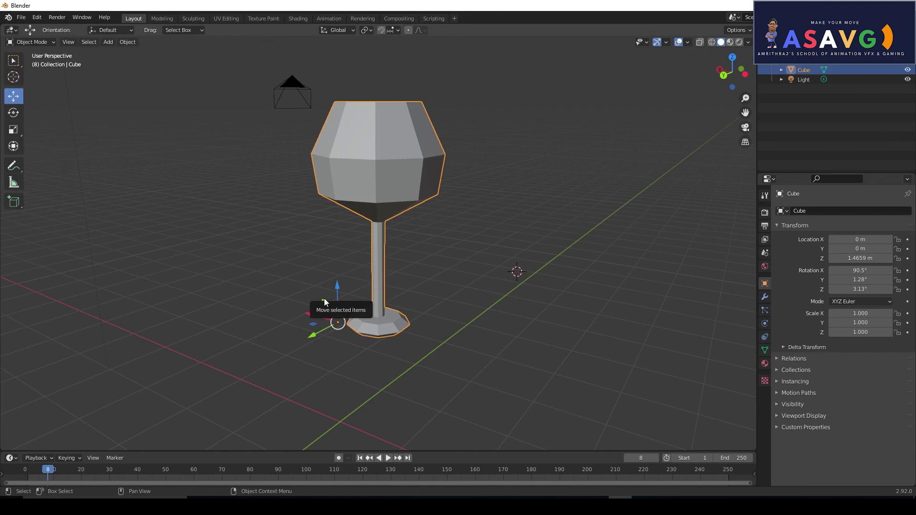
{"action": "left_click", "coordinate": [329, 338]}
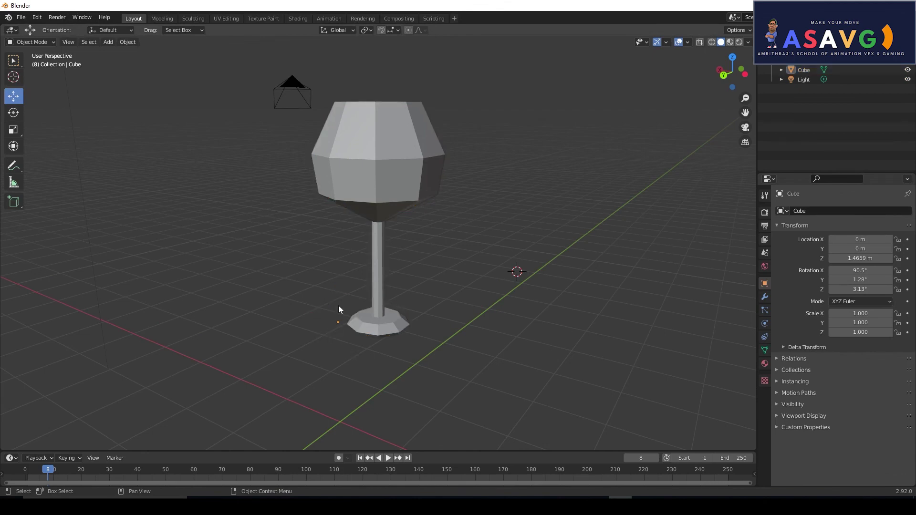
{"action": "left_click", "coordinate": [337, 322]}
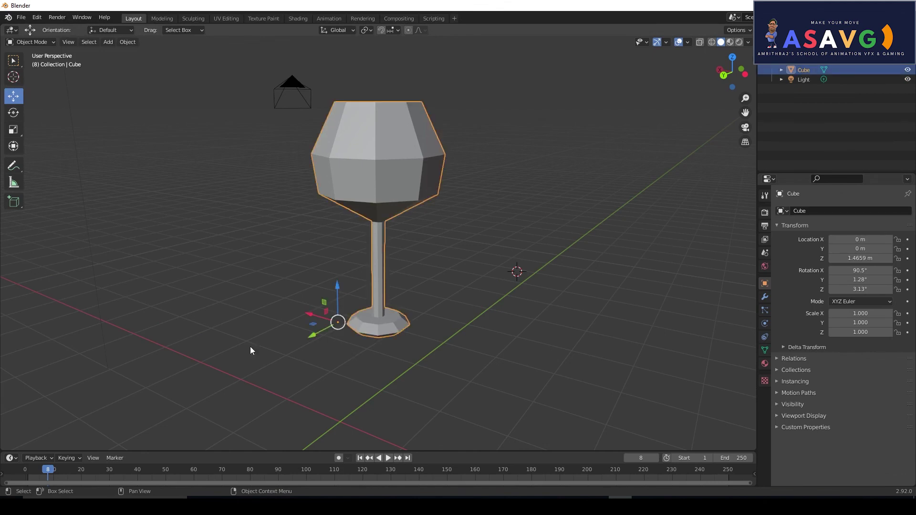